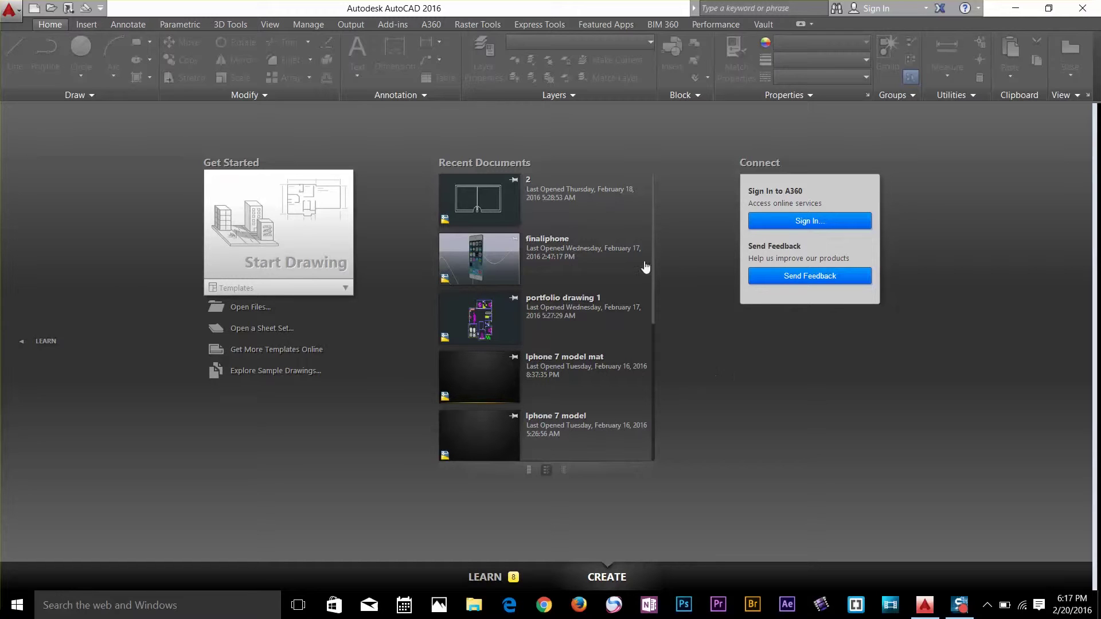
Step: Open the recent drawing 2 and, with Ortho off, move the outer right wall line clear of the plan by its midpoint grip
click(513, 204)
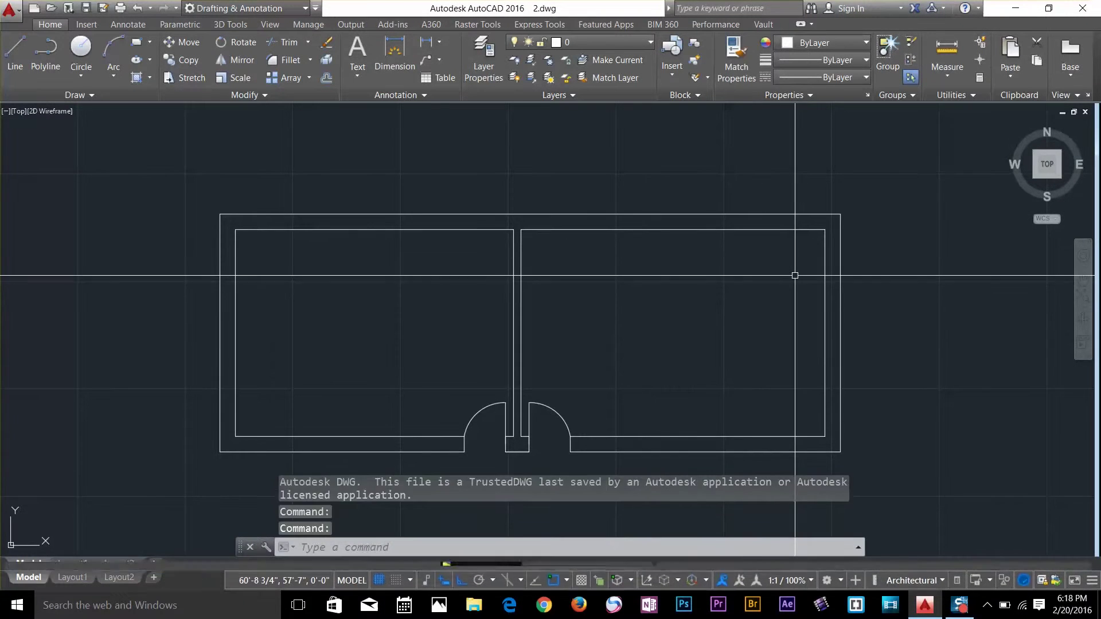
click(841, 274)
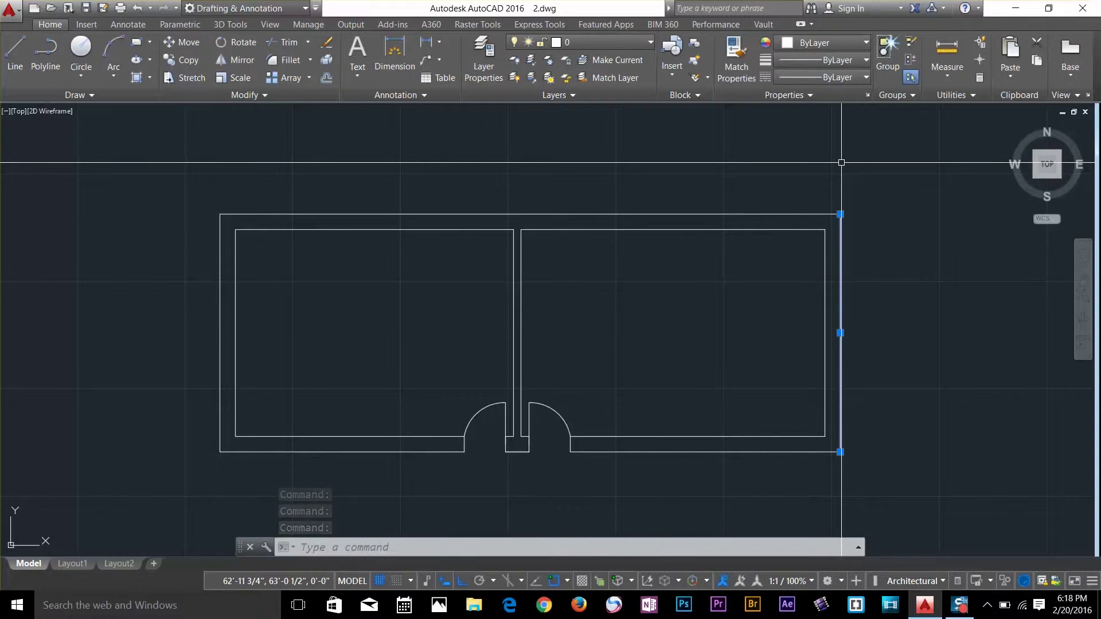
click(344, 548)
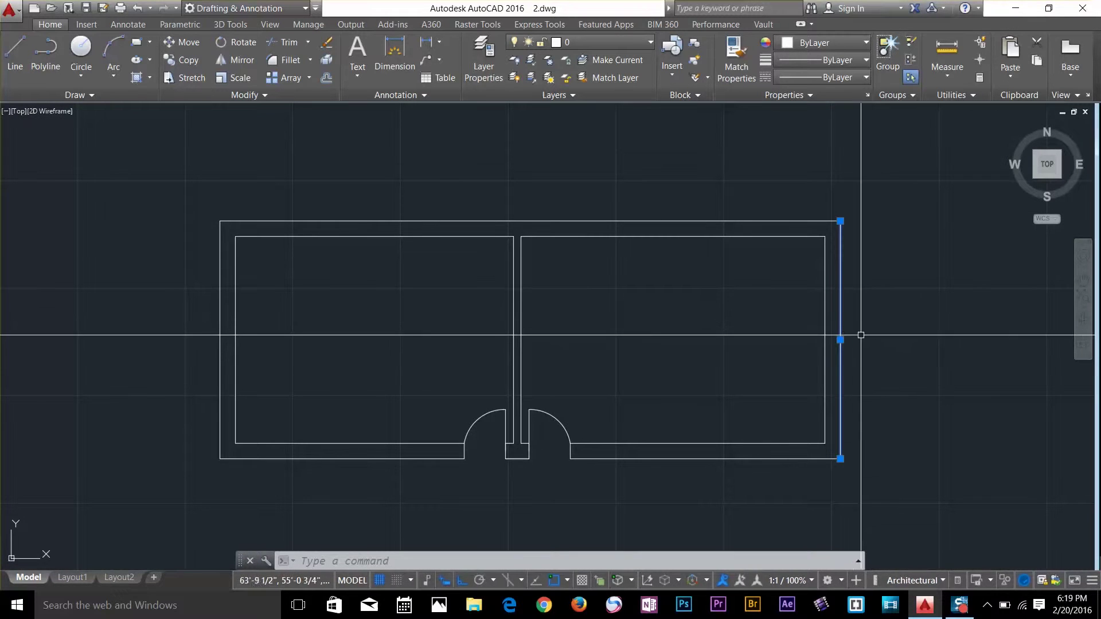
click(841, 340)
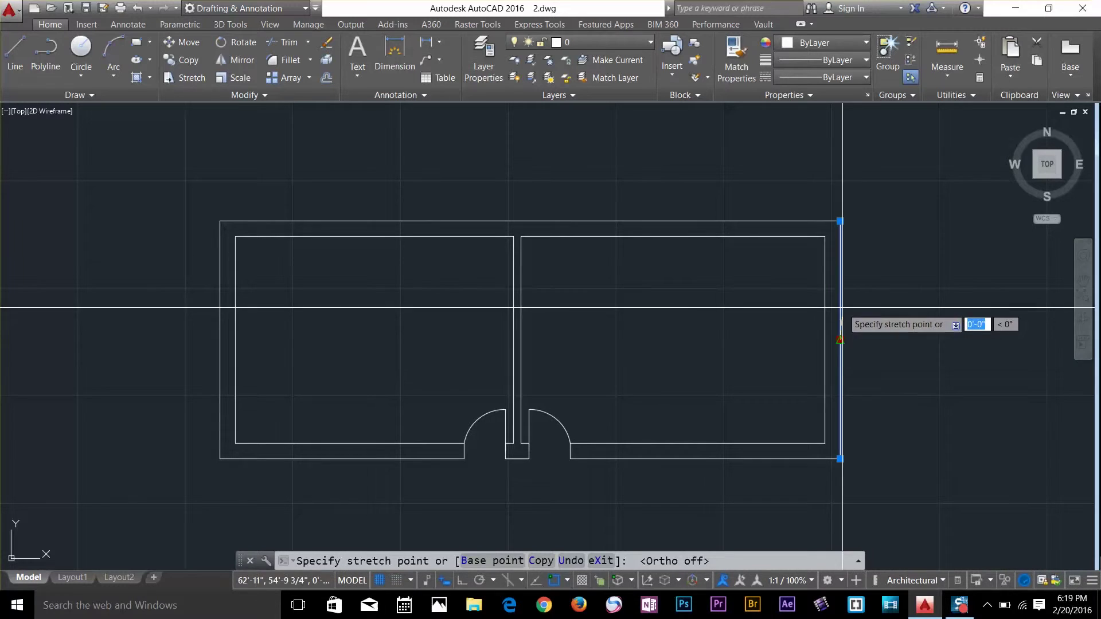
click(956, 277)
key(F8)
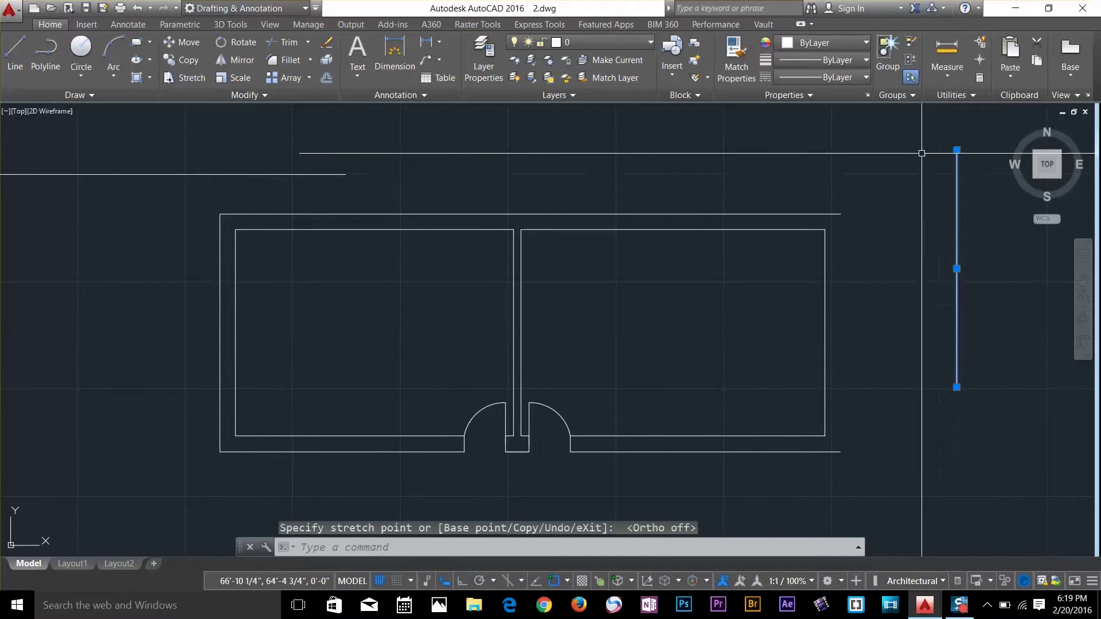
Step: Stretch the detached line's lower endpoint down and toward the plan, making a slanted line about 14'-3" long
key(Escape)
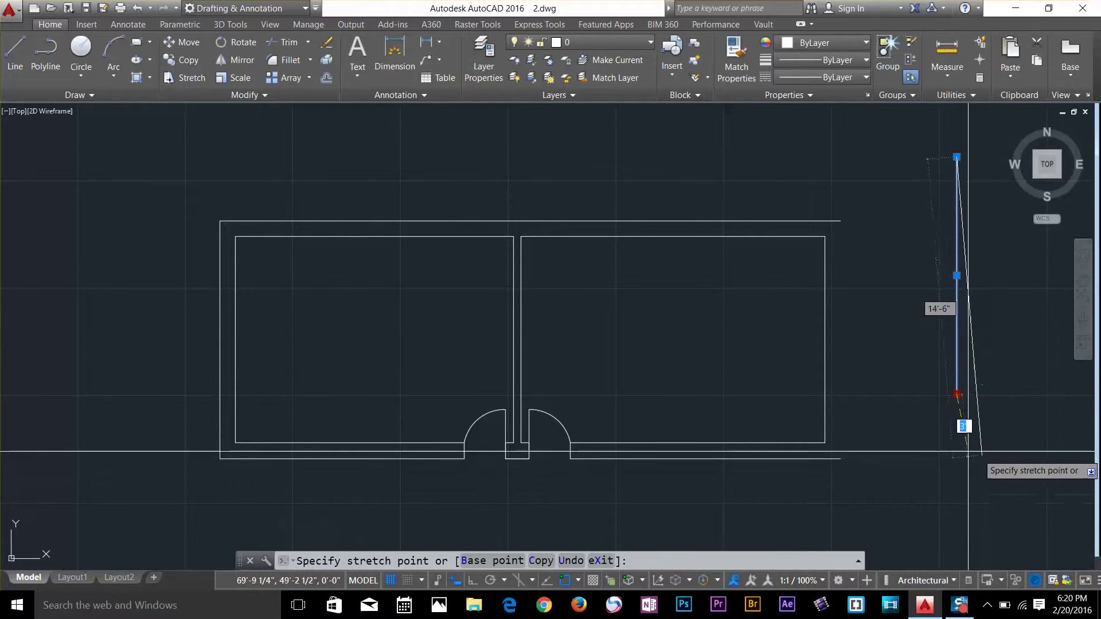
click(901, 445)
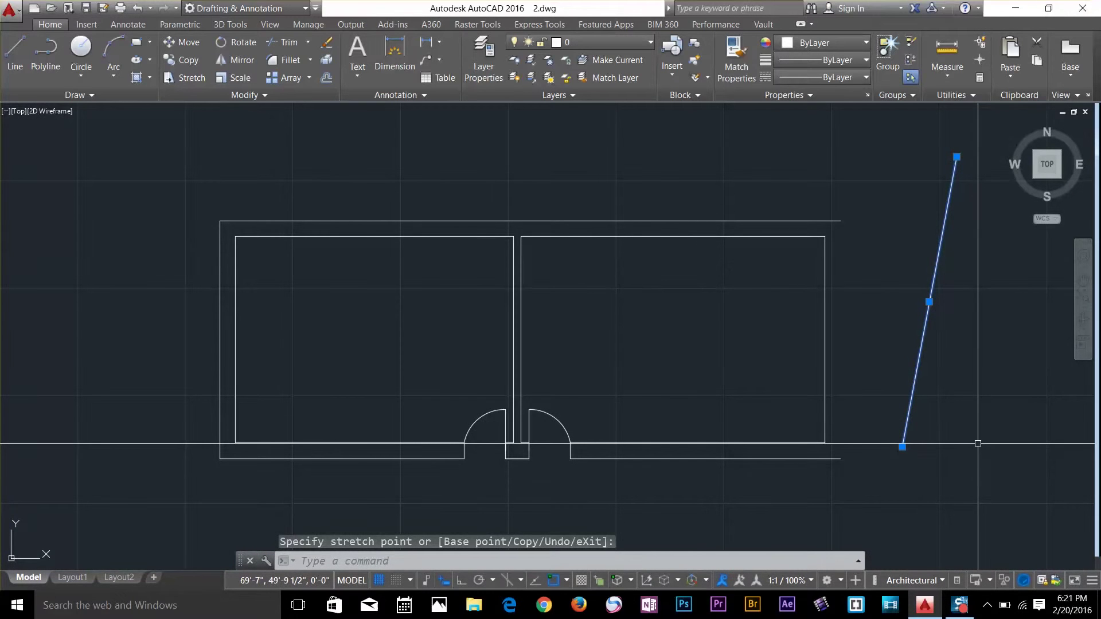
key(Escape)
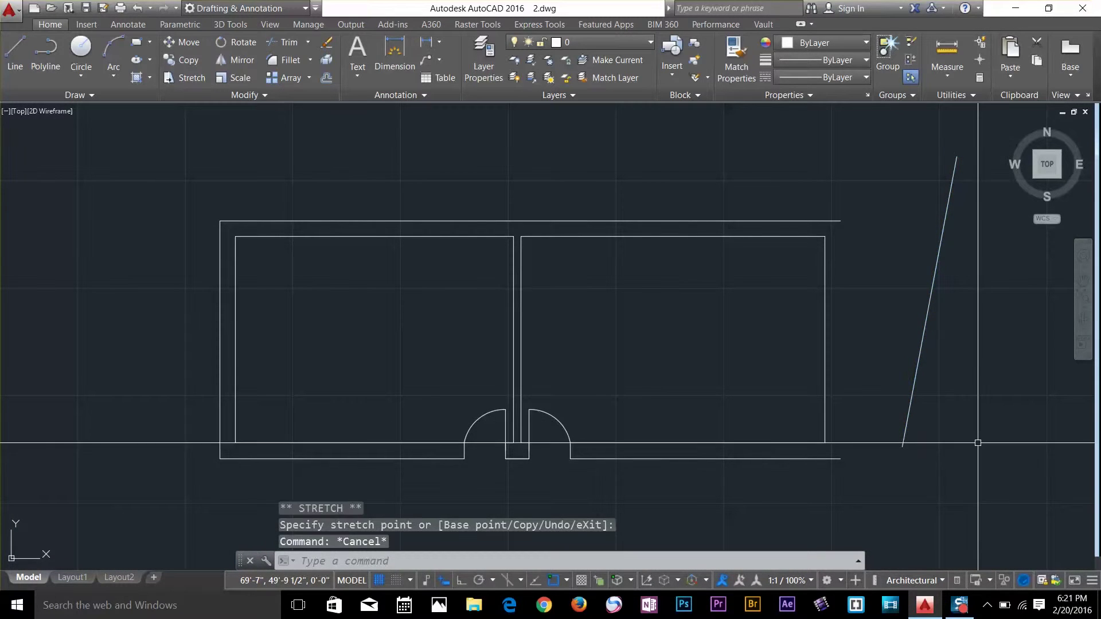
Step: Try to stretch the slanted line with the Stretch command, using a crossing selection over its middle and its lower endpoint as base point
click(185, 77)
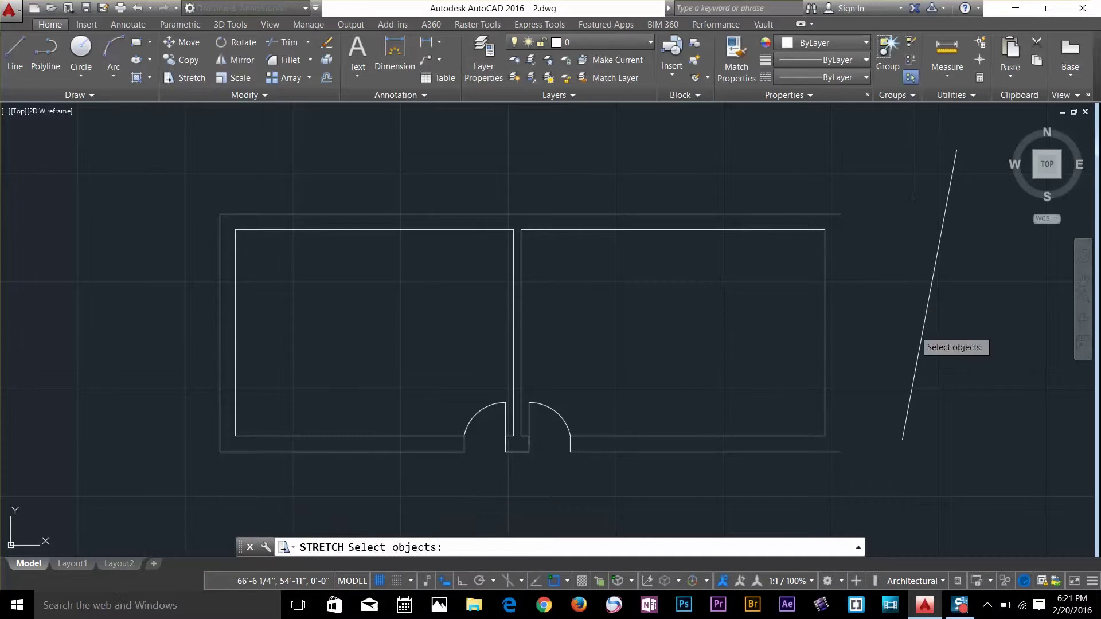
click(914, 334)
click(954, 351)
click(950, 359)
click(891, 372)
key(Return)
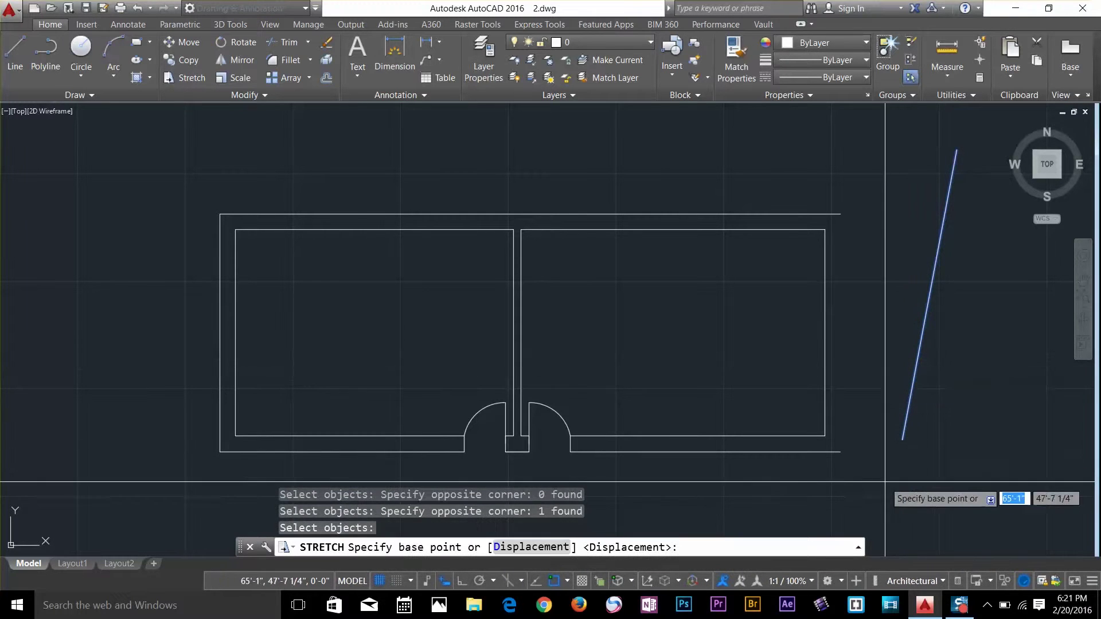
click(903, 441)
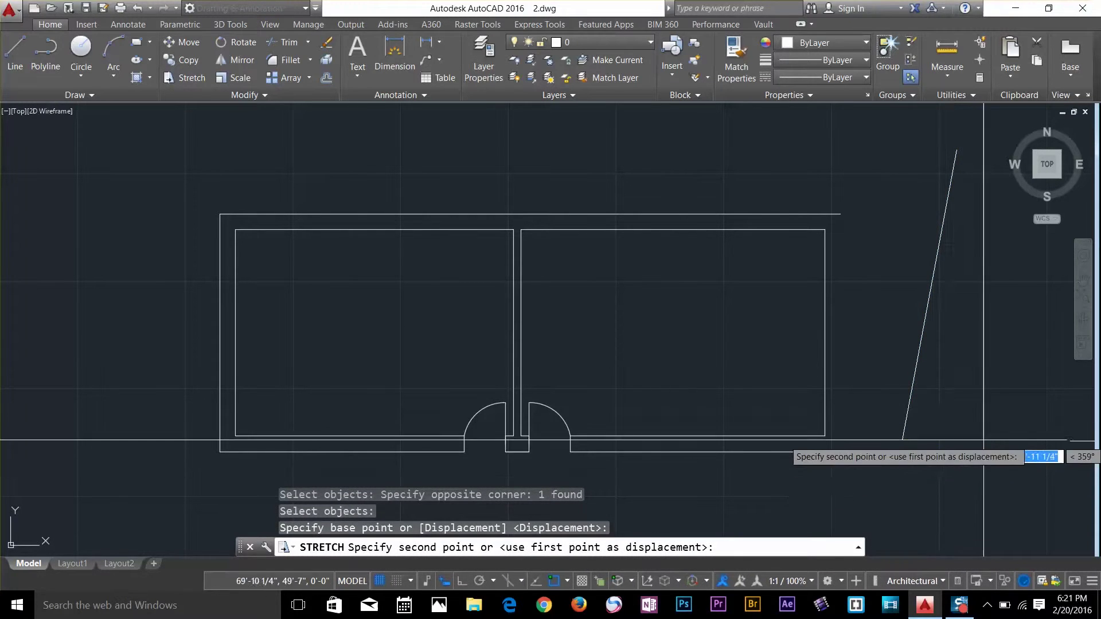
click(966, 472)
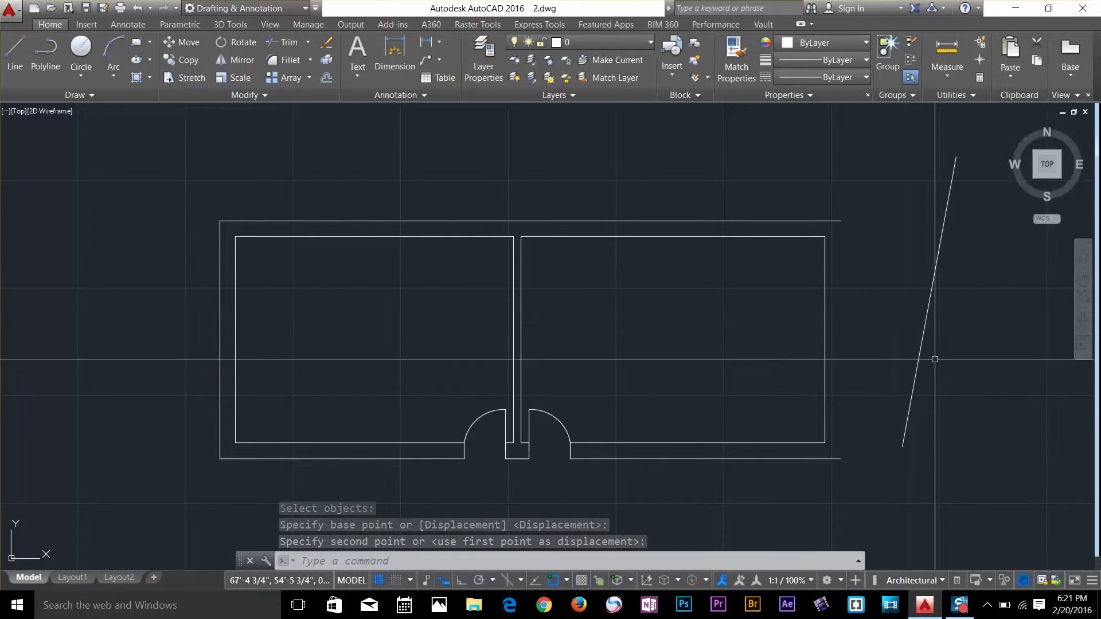
Step: Shorten the slanted line to about 7'-8" from its lower endpoint with the grip's Lengthen option
click(914, 388)
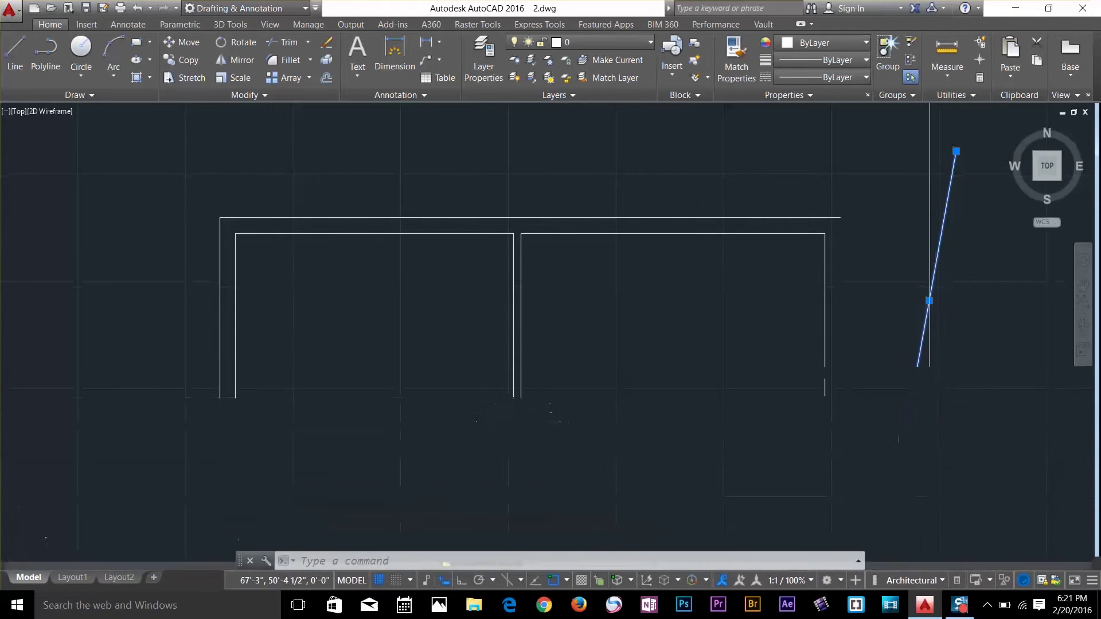
mouse_move(902, 447)
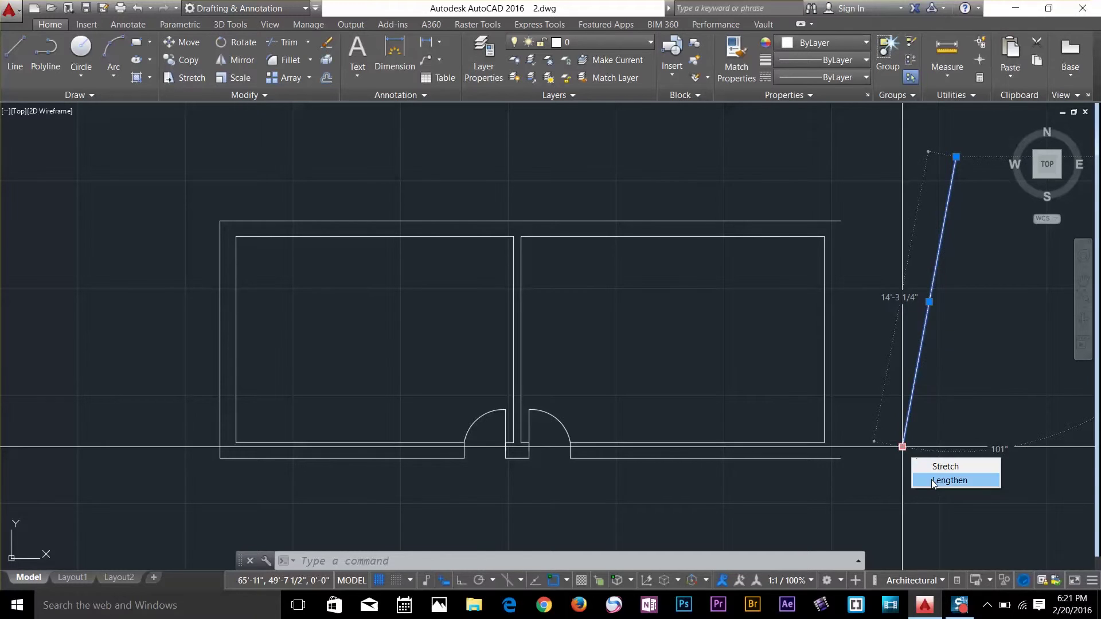
click(934, 480)
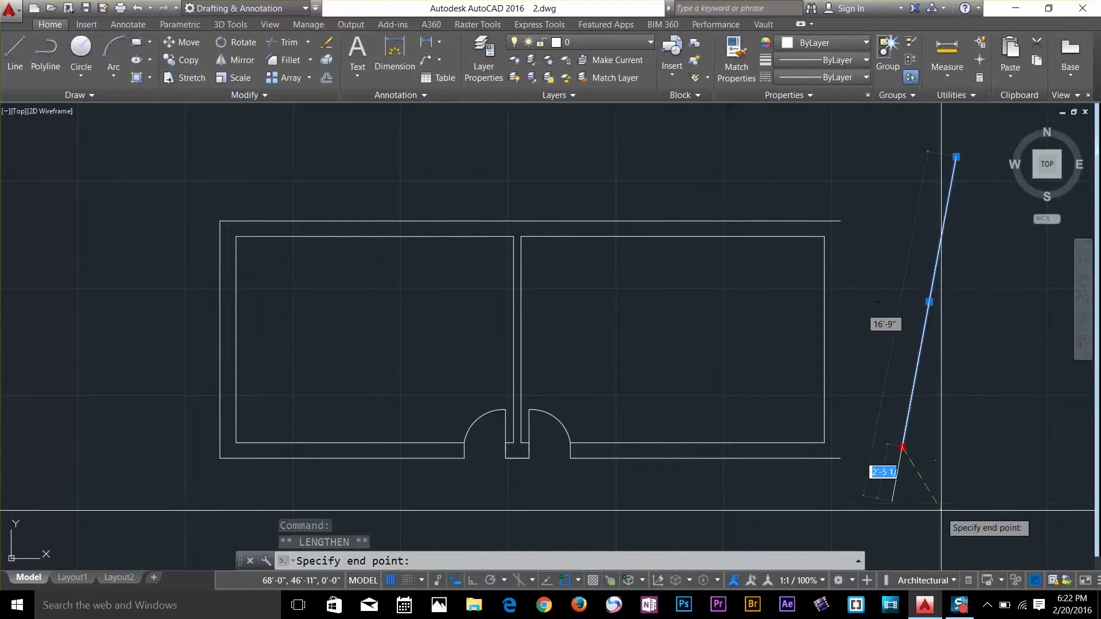
click(974, 327)
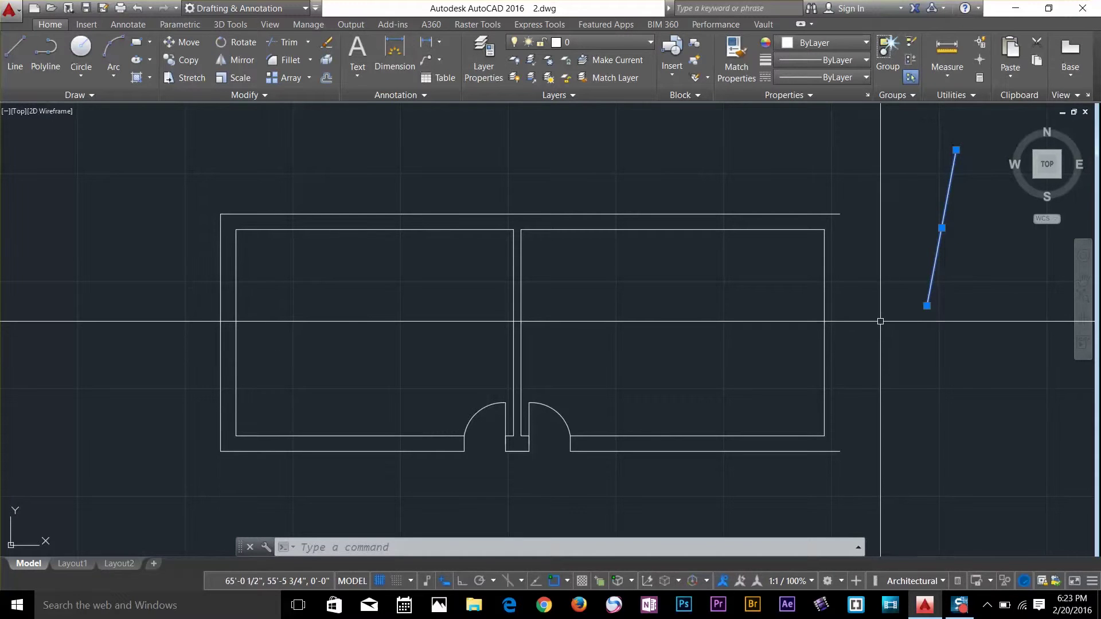
Step: Cycle the slanted line's lower endpoint grip through the Move, Rotate, Scale and Mirror modes back to Stretch, and cancel
click(927, 308)
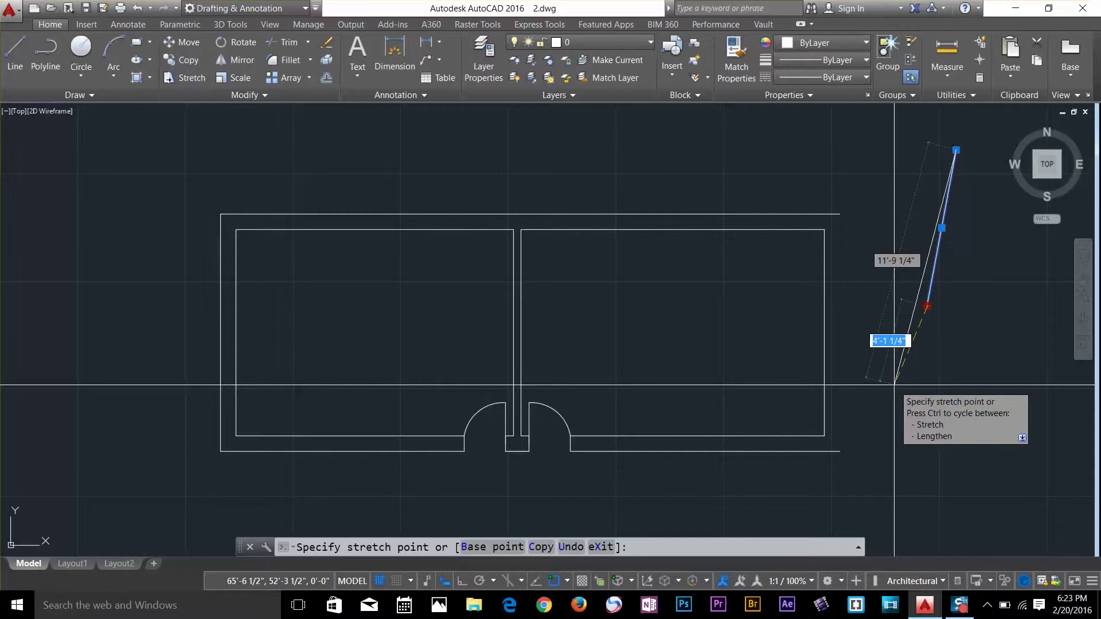
key(space)
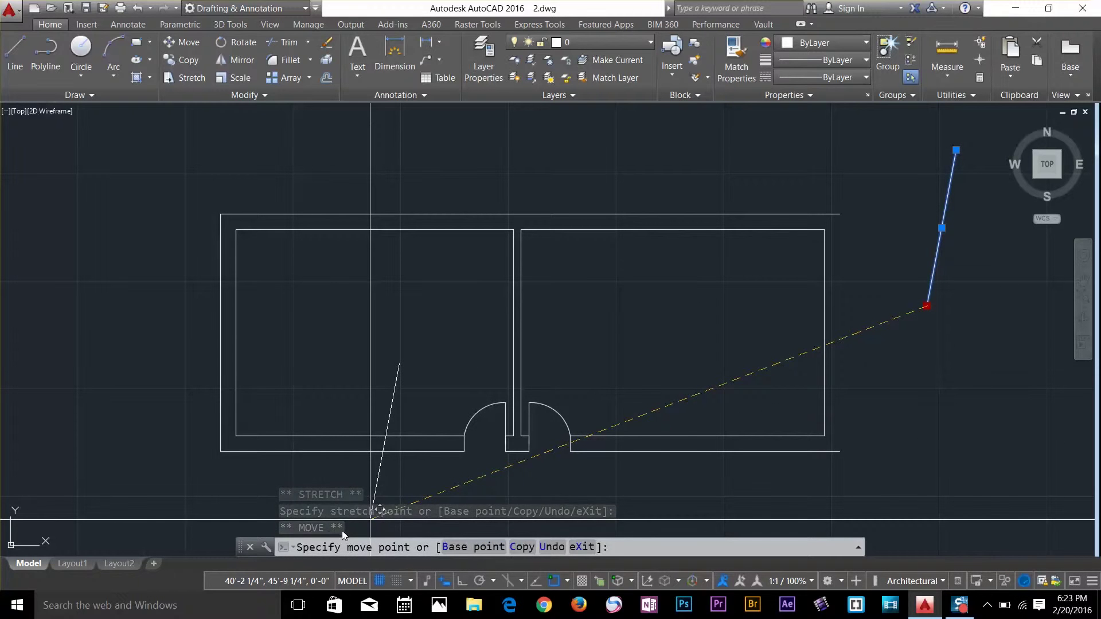
key(Escape)
key(space)
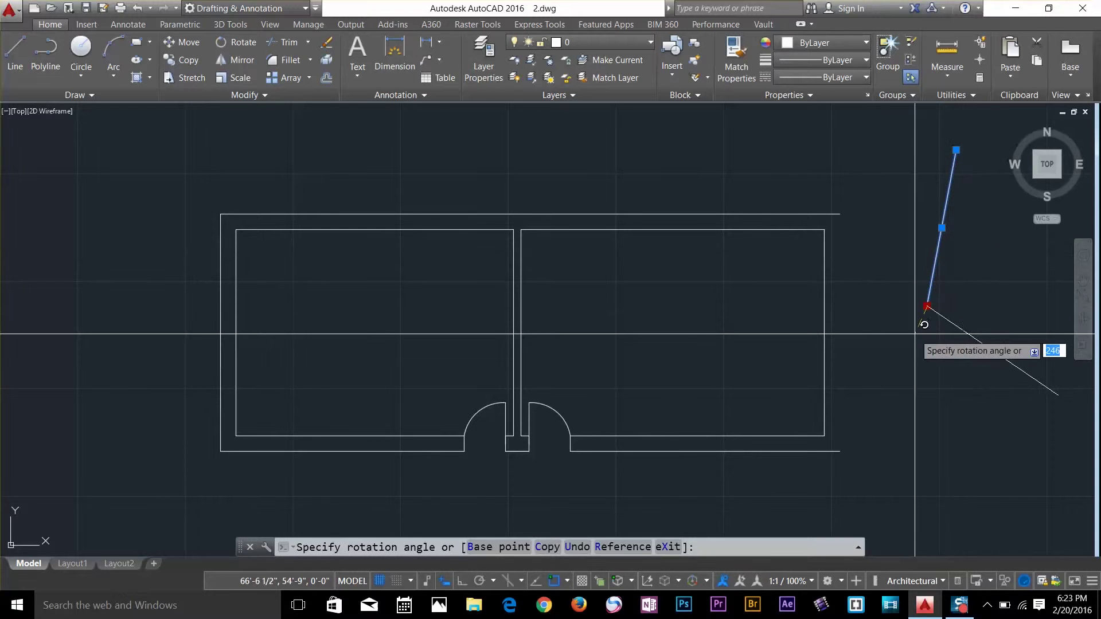
key(space)
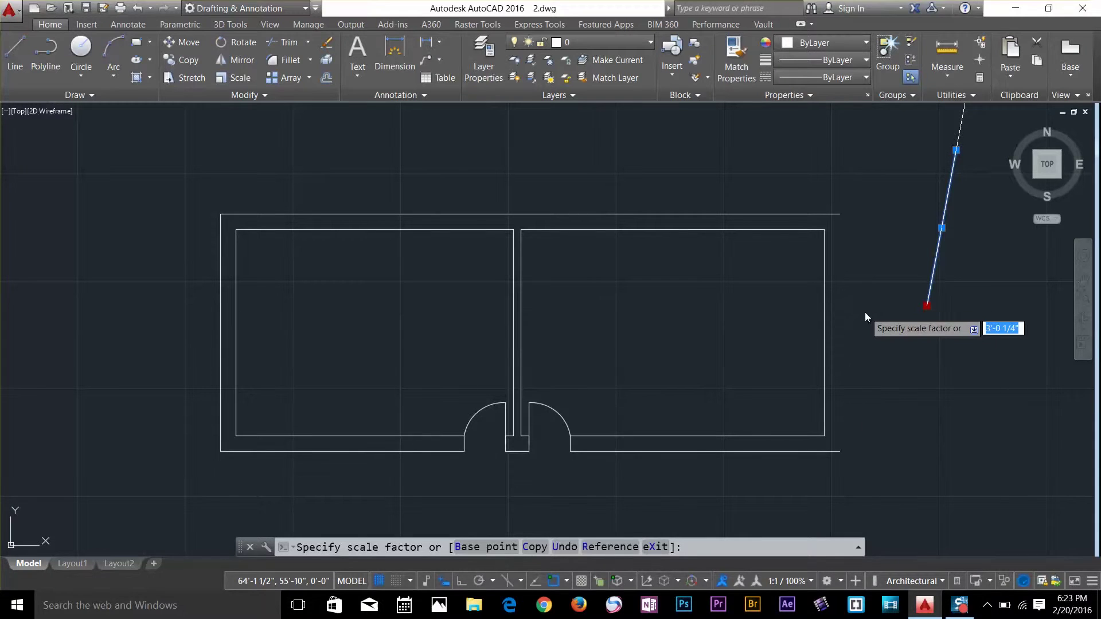
right_click(866, 314)
click(889, 317)
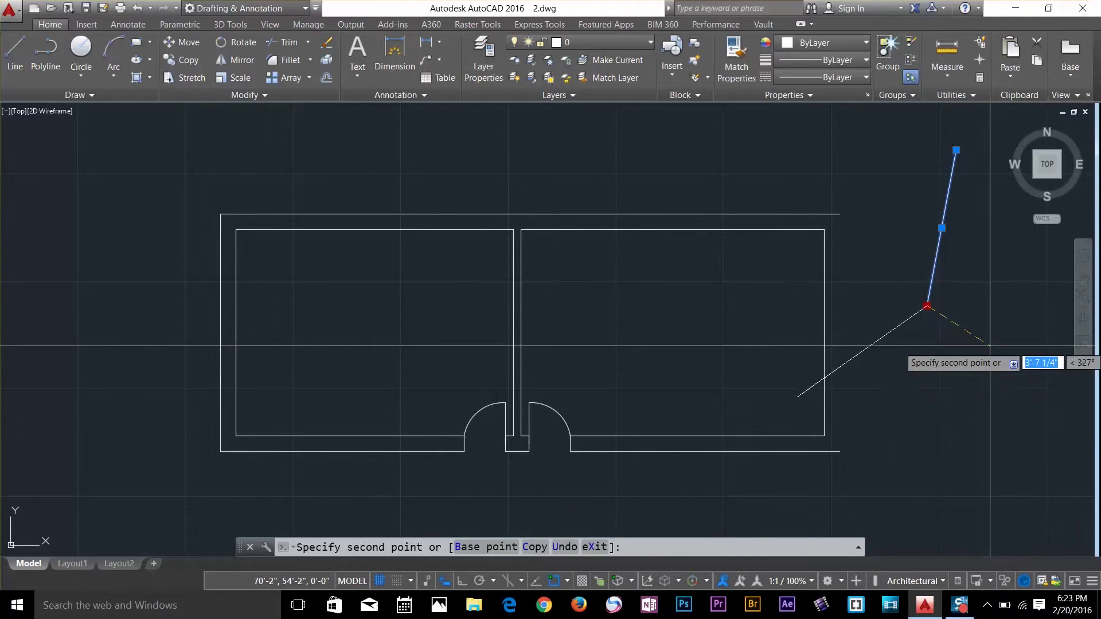
key(space)
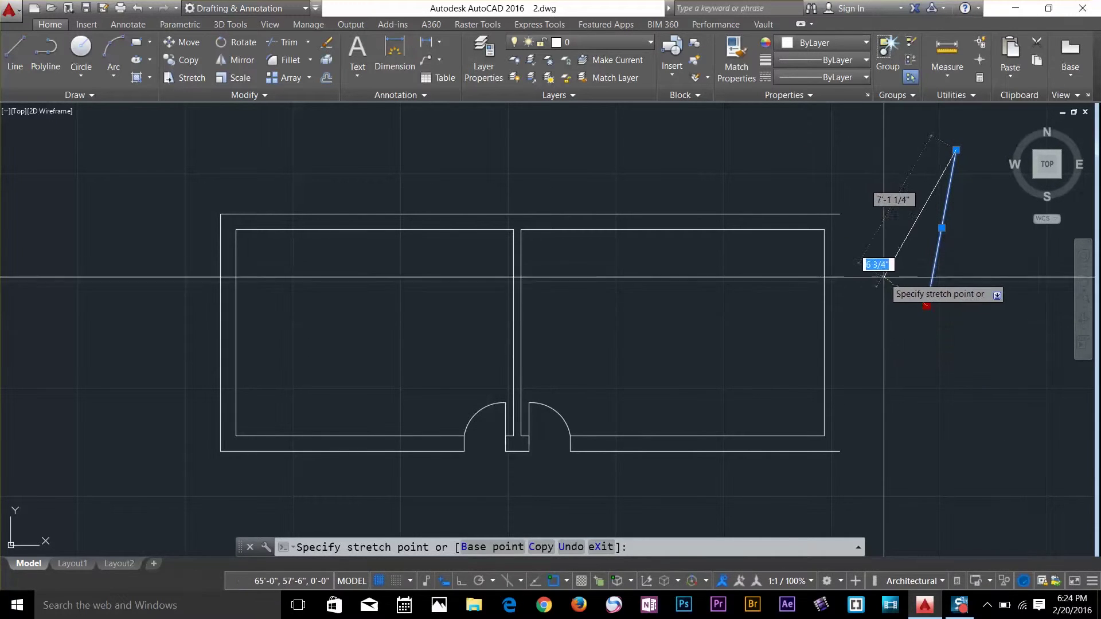
key(Escape)
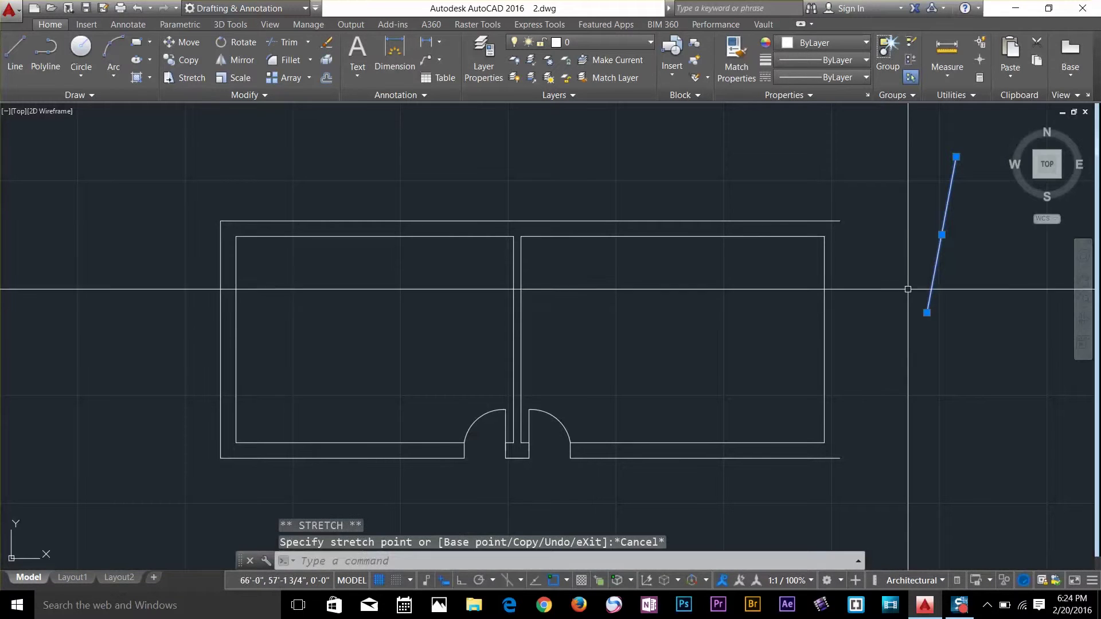
Step: Move the slanted line down closer to the plan's open end, and try the Move and Rotate grip modes on its upper endpoint
mouse_move(927, 313)
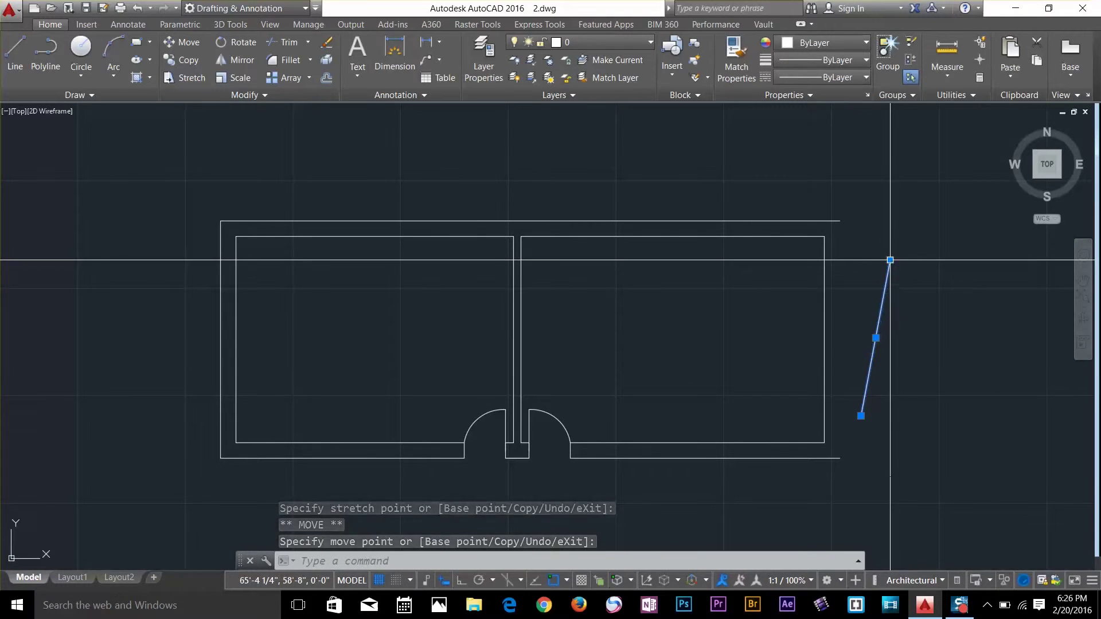
click(890, 260)
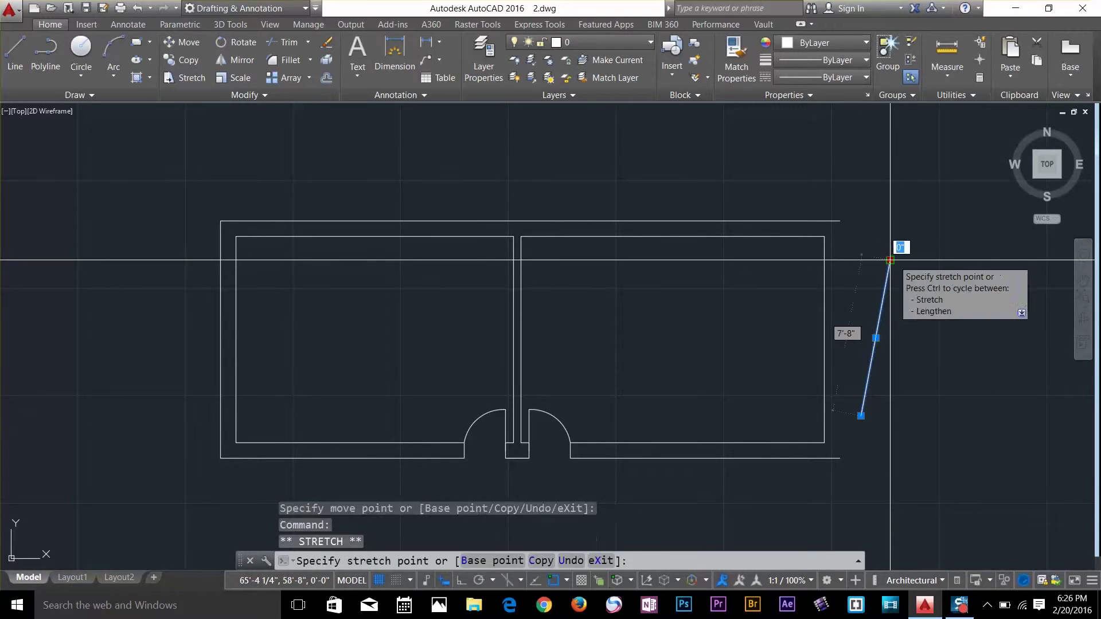
key(space)
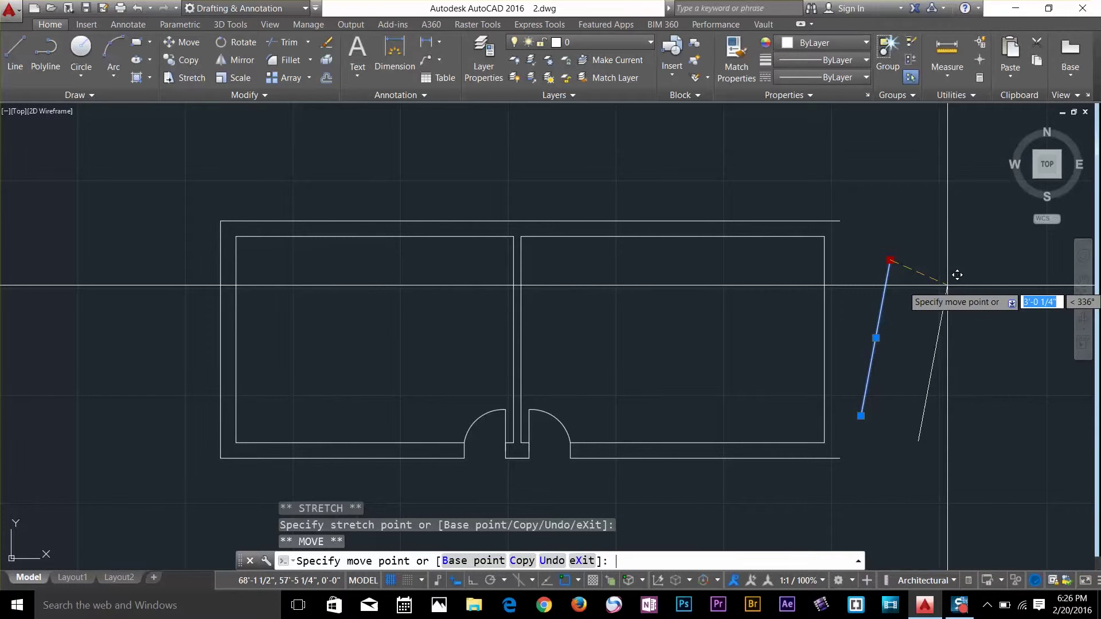
key(space)
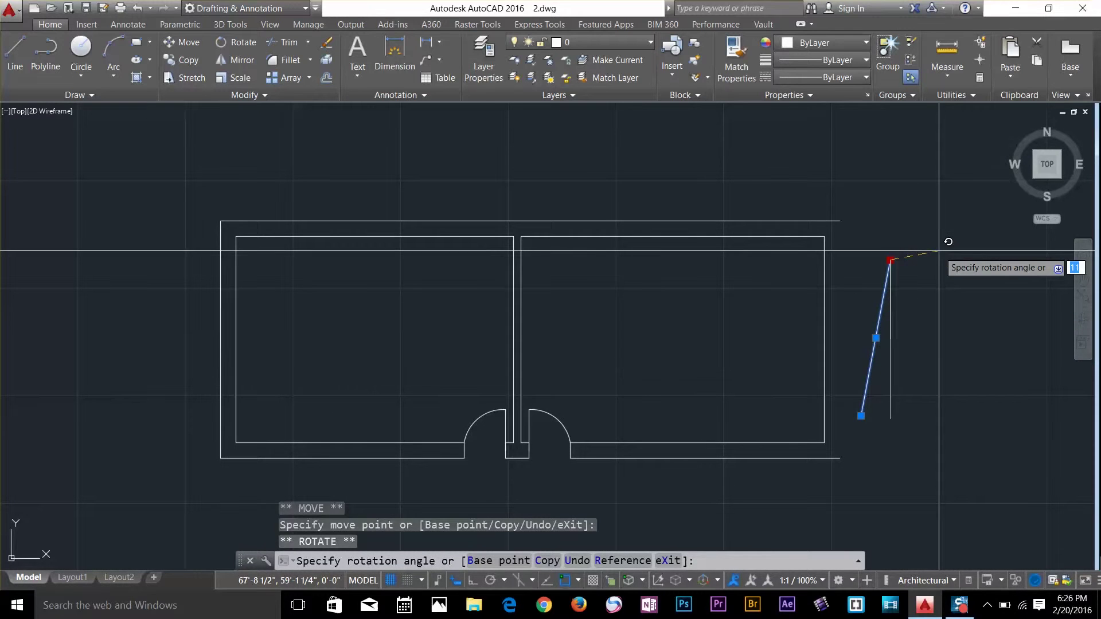
key(Escape)
key(Escape)
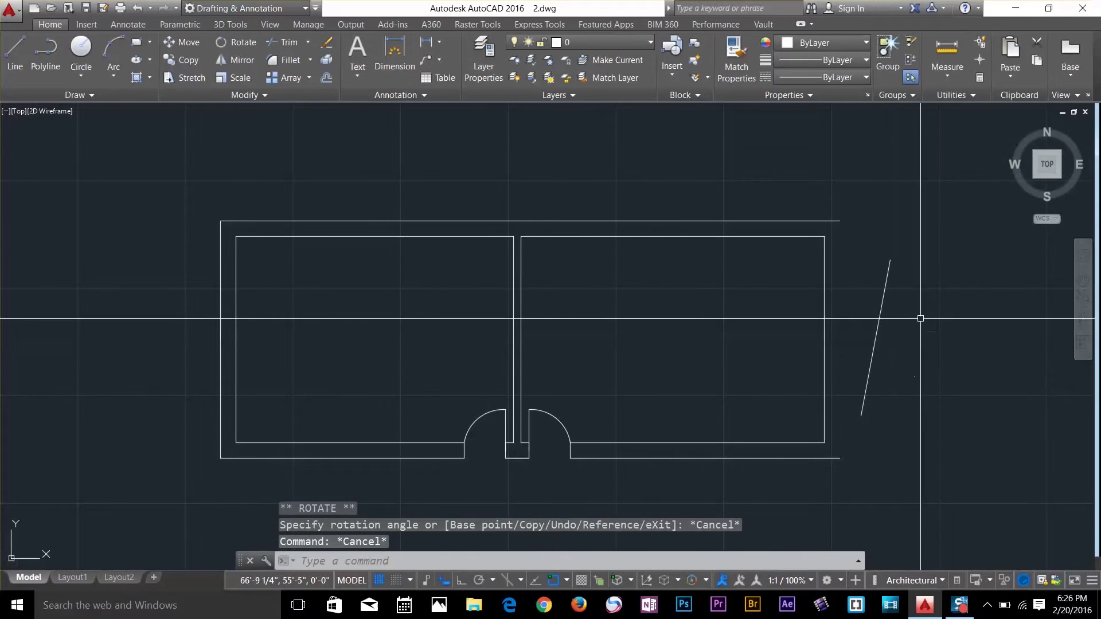
Step: Try the Stretch, Move and Rotate grip modes on the upper endpoints of the slanted line and the right room's inner end wall together
click(926, 303)
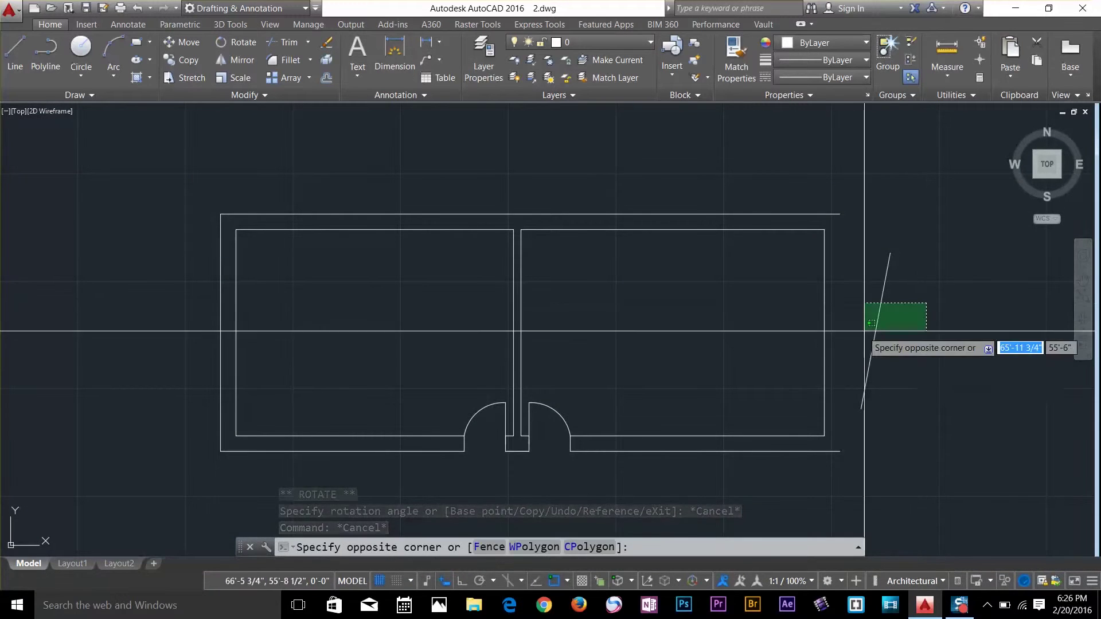
click(799, 351)
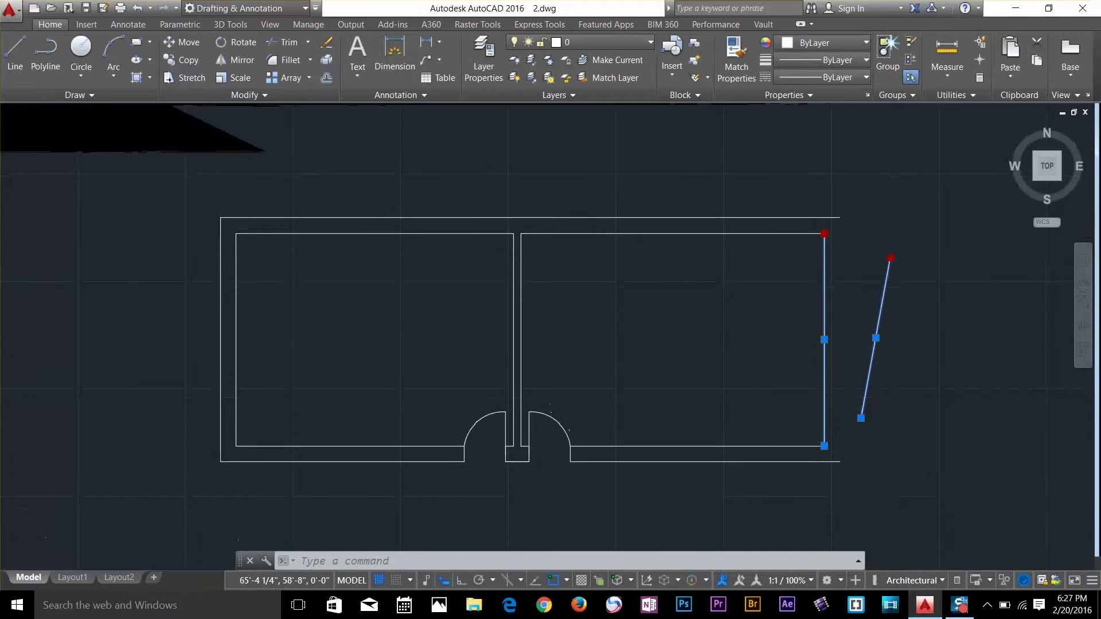
click(890, 259)
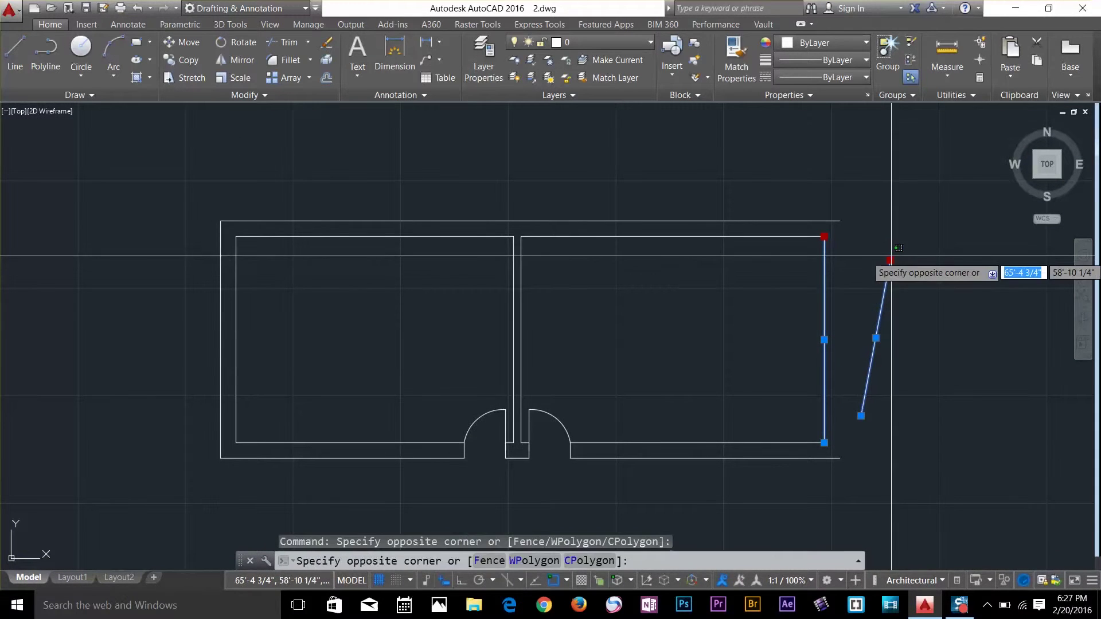
click(890, 259)
click(890, 257)
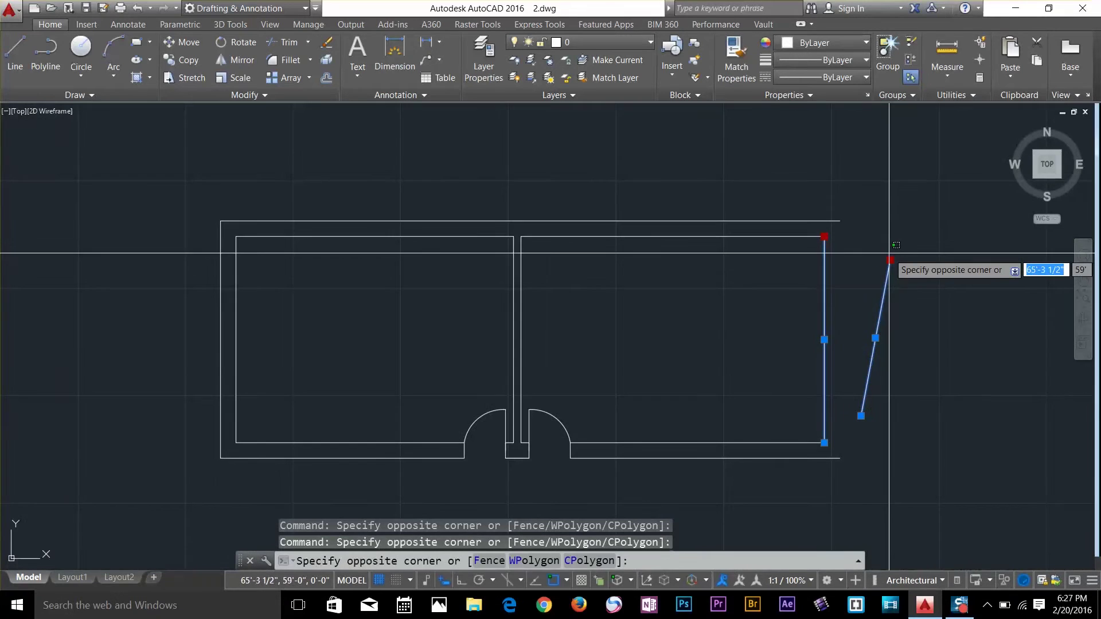
click(891, 260)
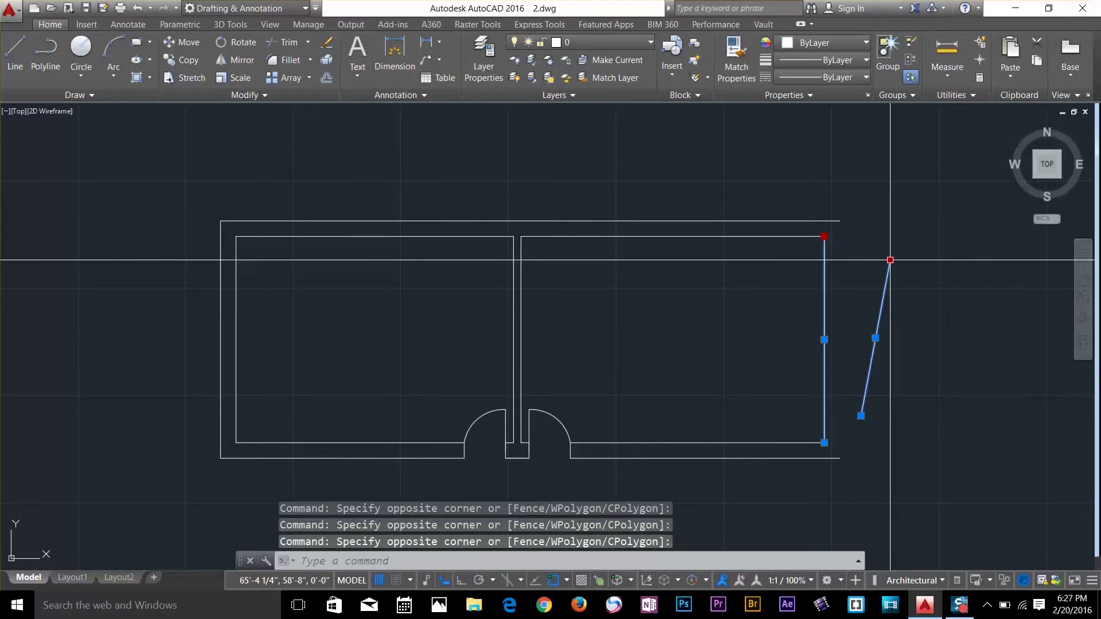
click(890, 260)
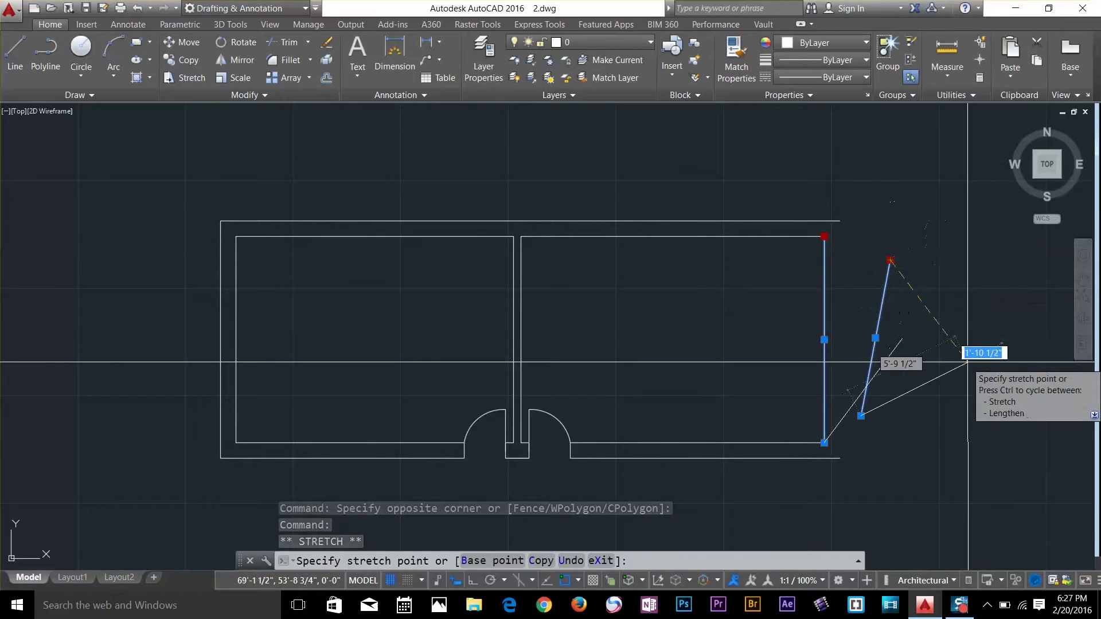
key(space)
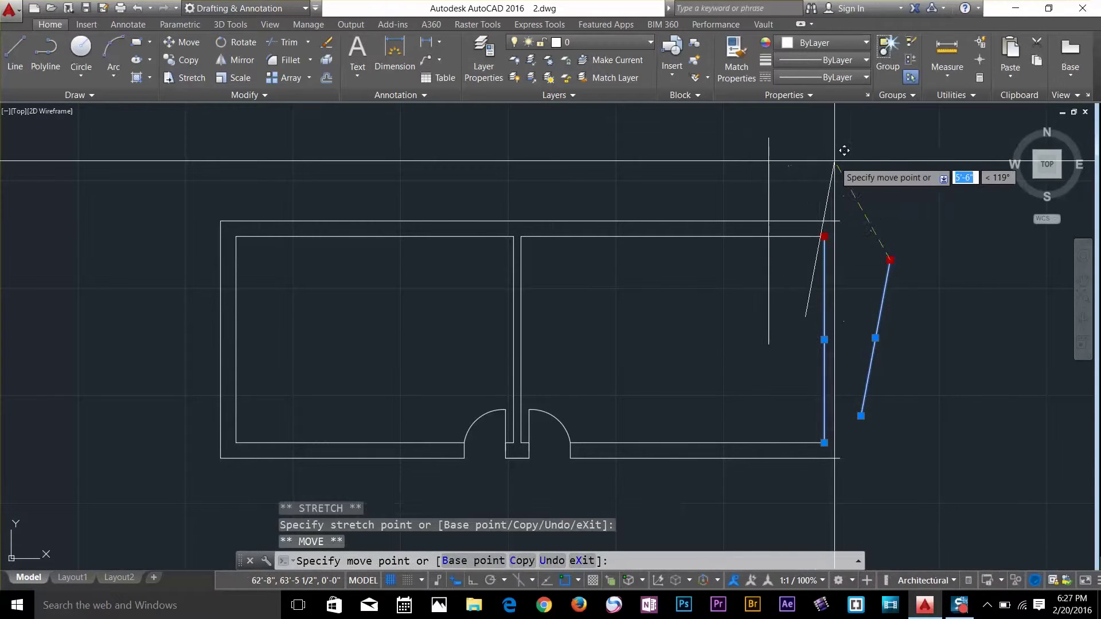
key(space)
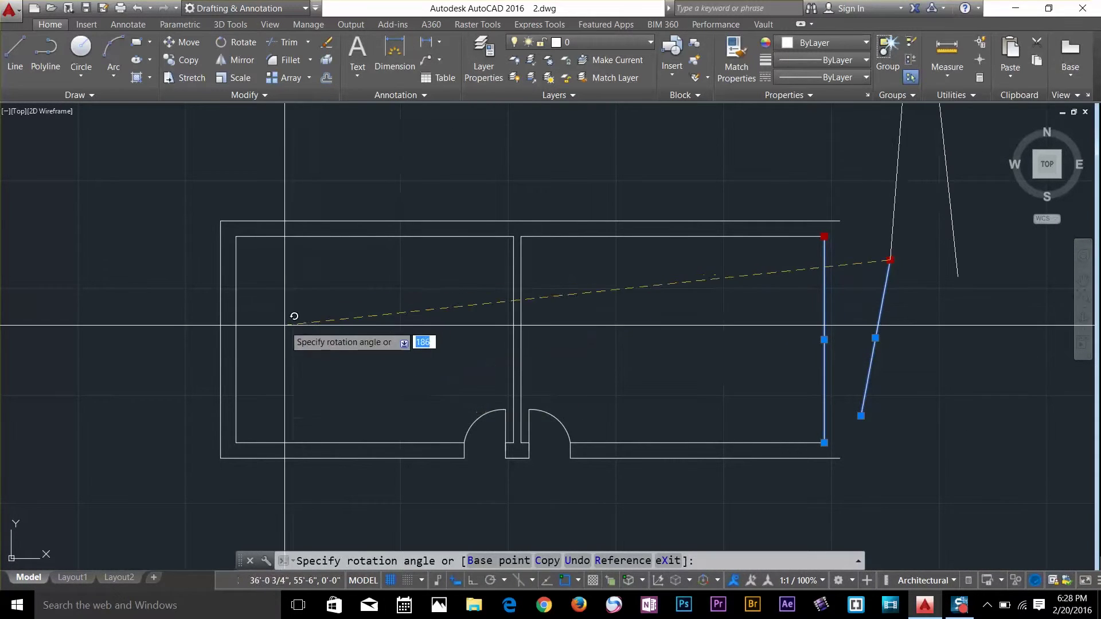
key(Escape)
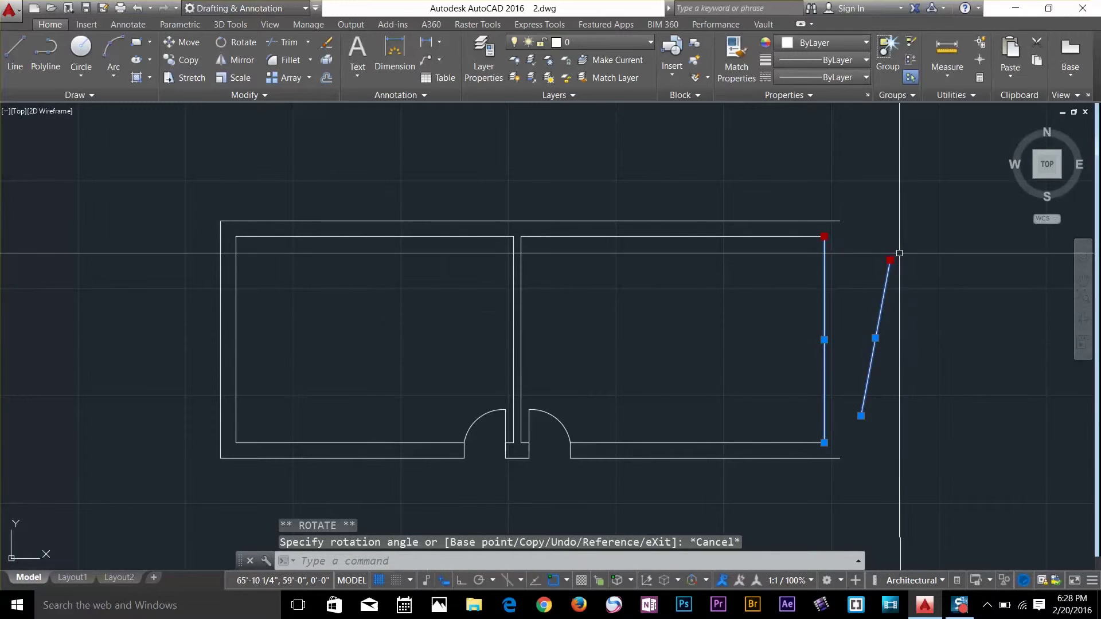
key(Escape)
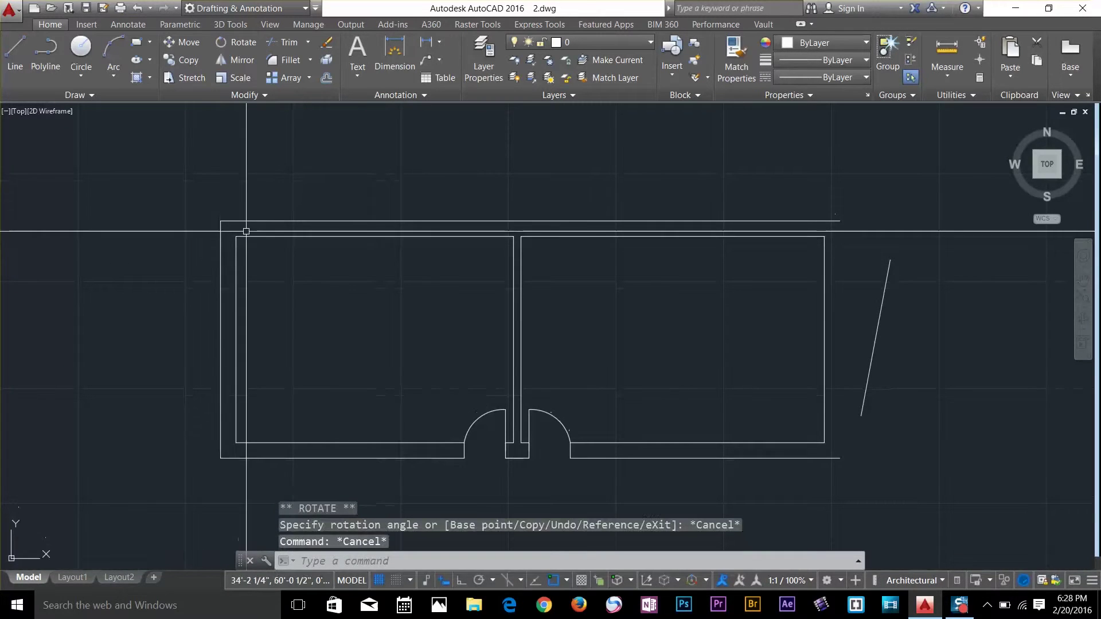
click(150, 78)
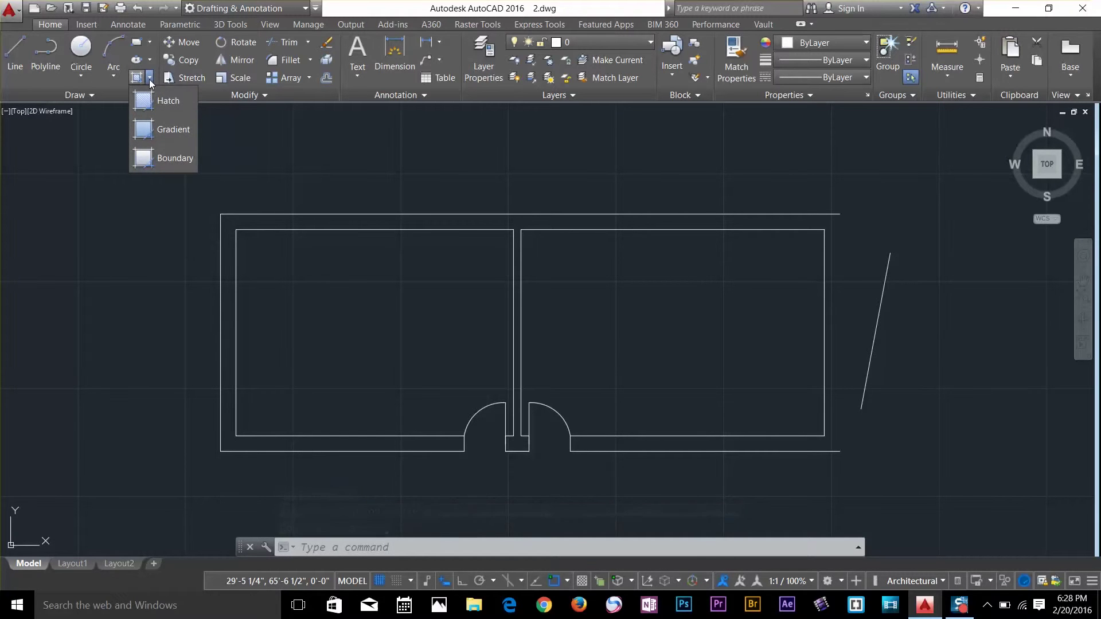
click(168, 164)
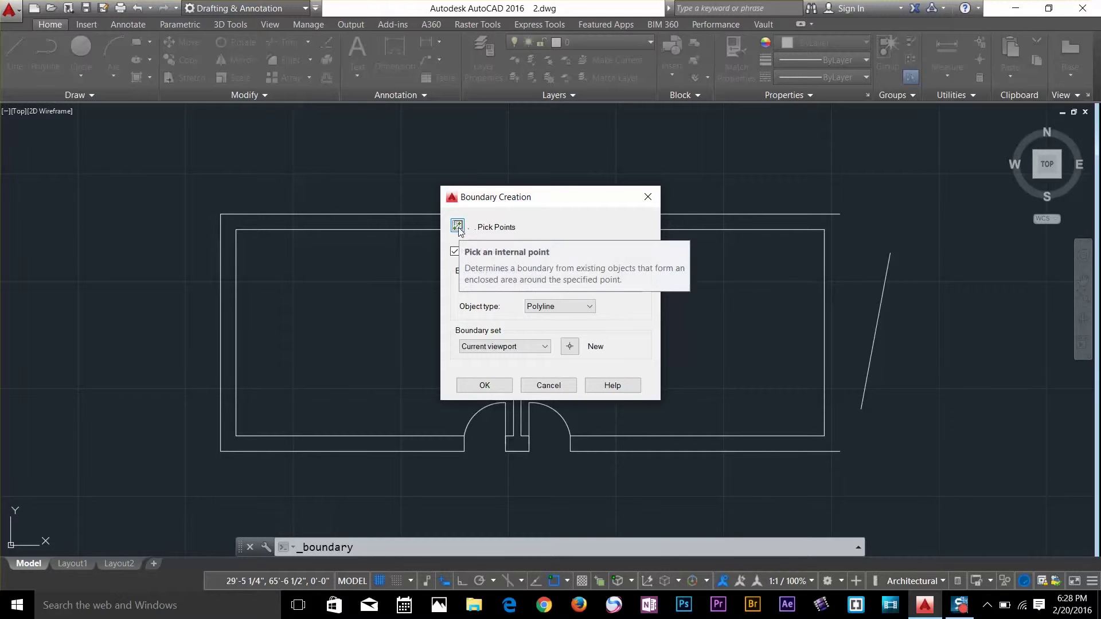
click(457, 227)
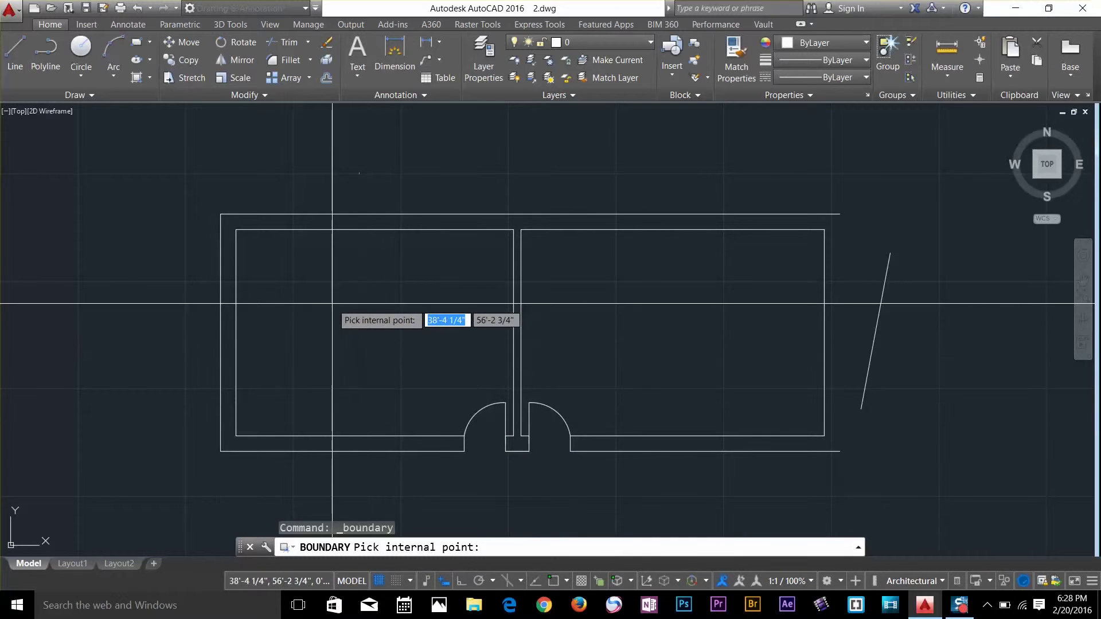
key(Escape)
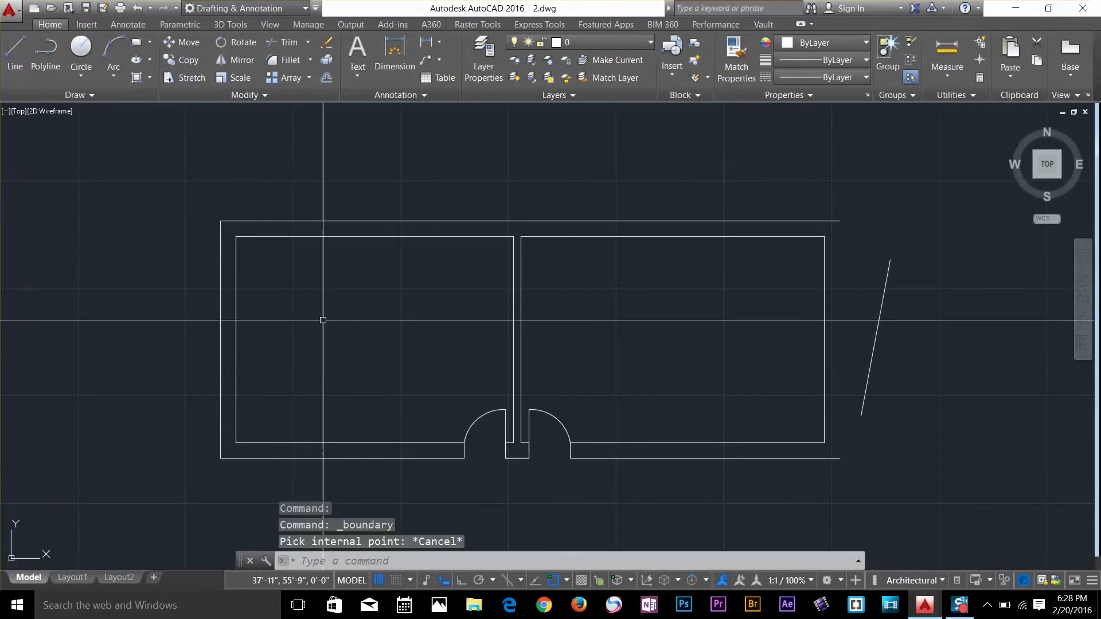
Step: Select the left room's inner wall lines individually to examine whether they are separate objects
click(293, 229)
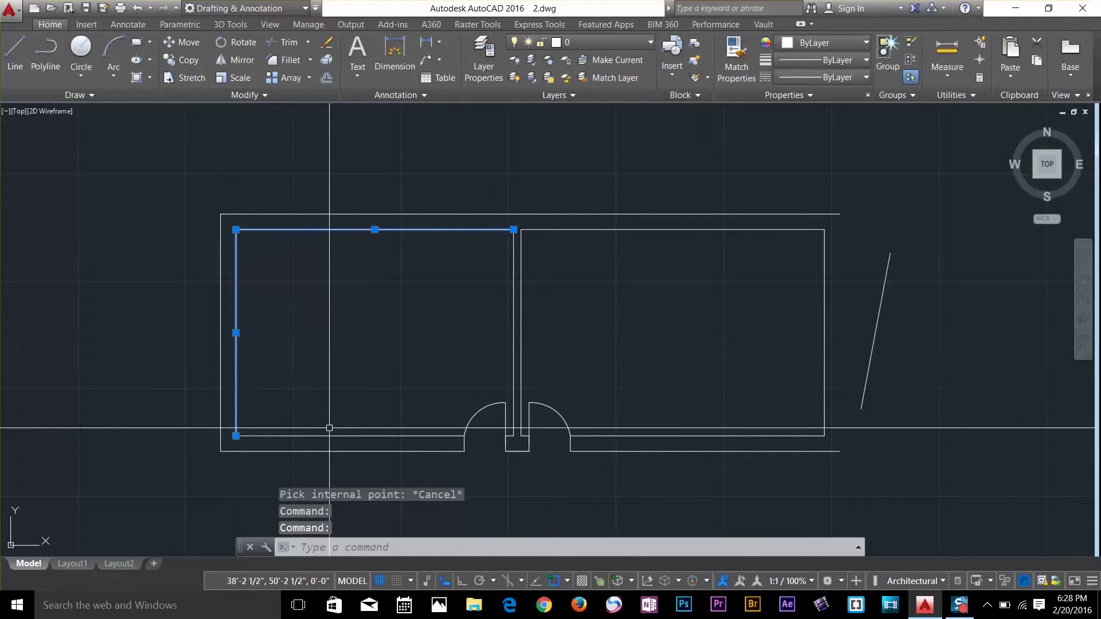
key(Escape)
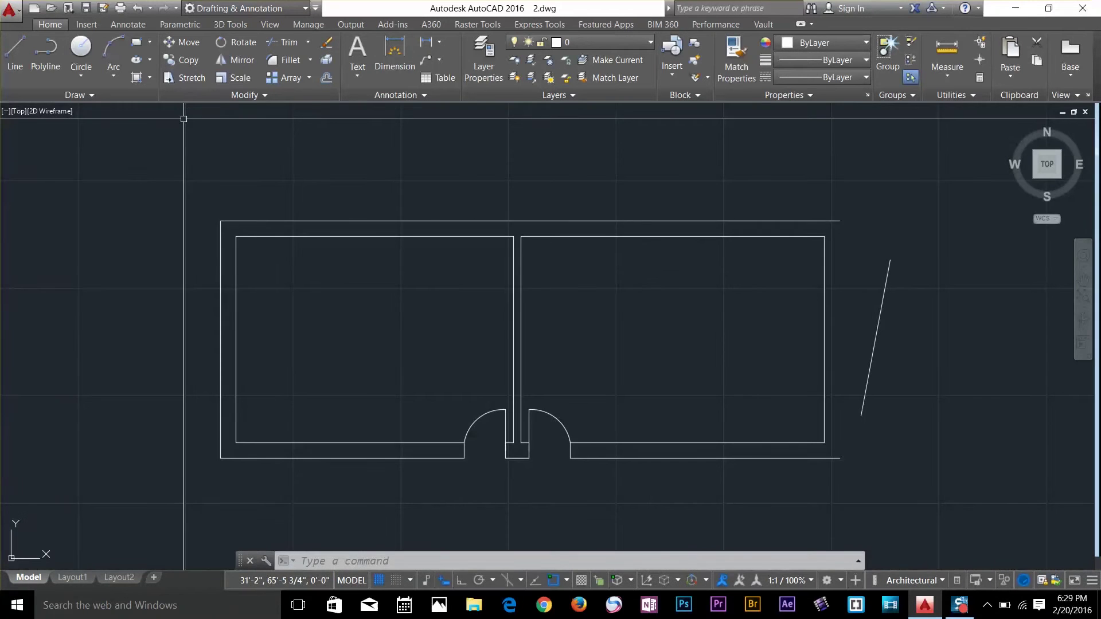
click(353, 231)
click(242, 282)
key(Escape)
click(236, 299)
key(Escape)
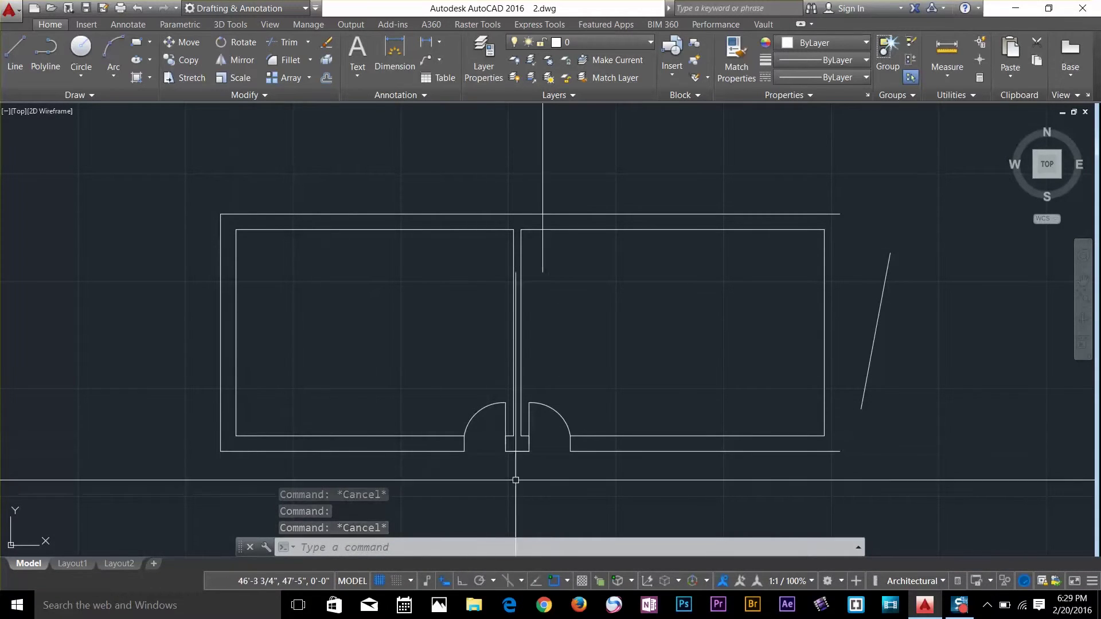
Step: Create a boundary polyline of the left room and move it by its lower corner grip to the empty space above the plan
click(150, 77)
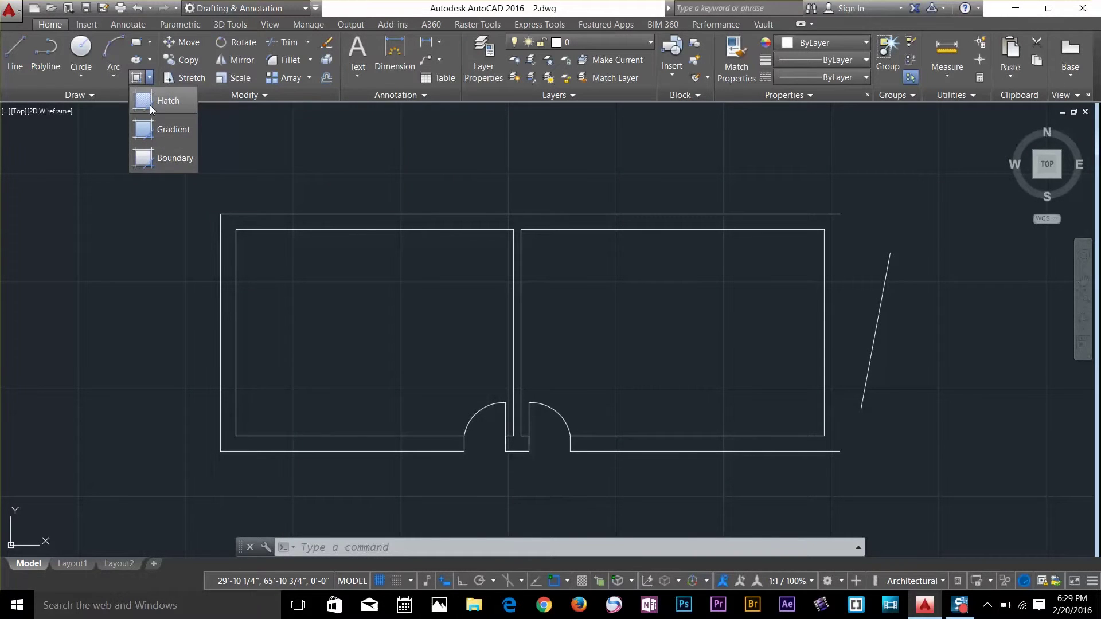
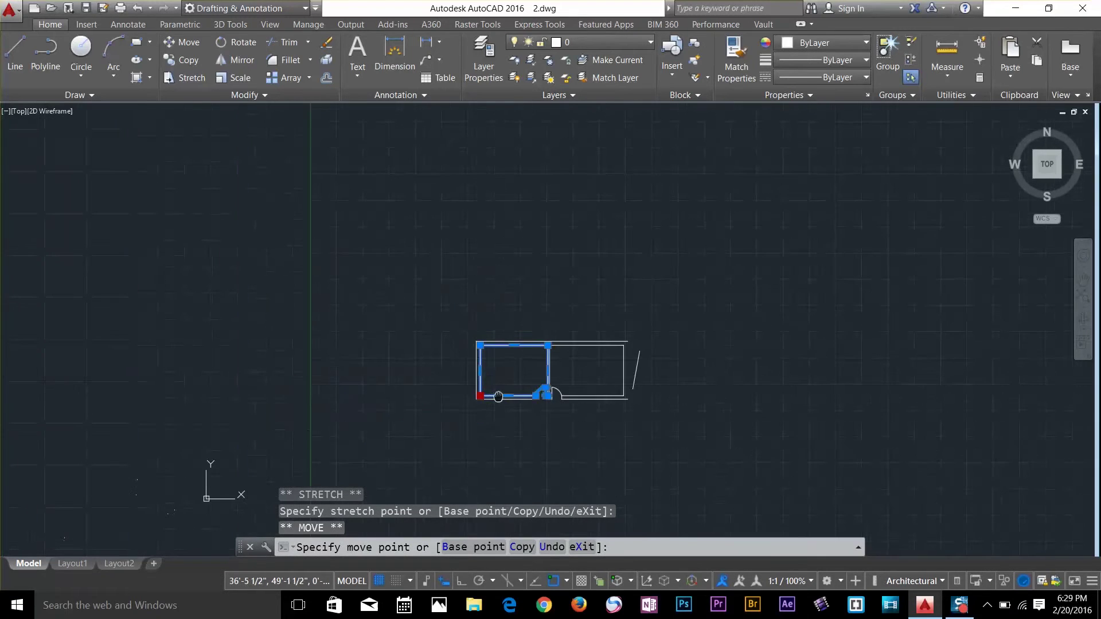
click(521, 275)
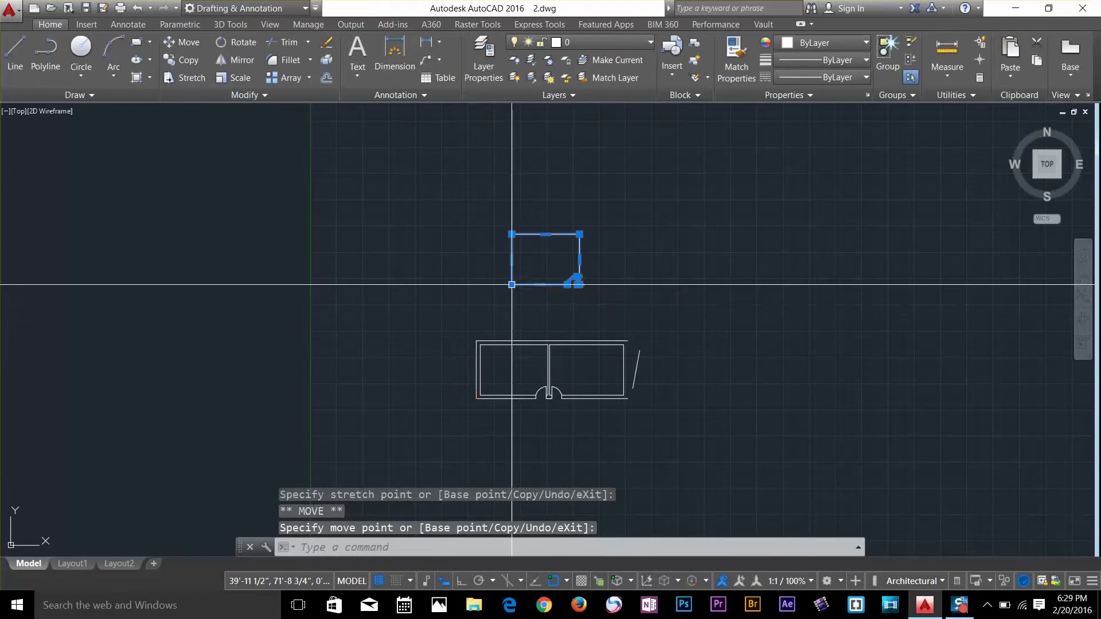
key(Escape)
scroll(618, 370, up, 6)
mouse_move(556, 393)
middle_down()
mouse_move(591, 359)
mouse_move(554, 402)
middle_up()
scroll(596, 365, down, 5)
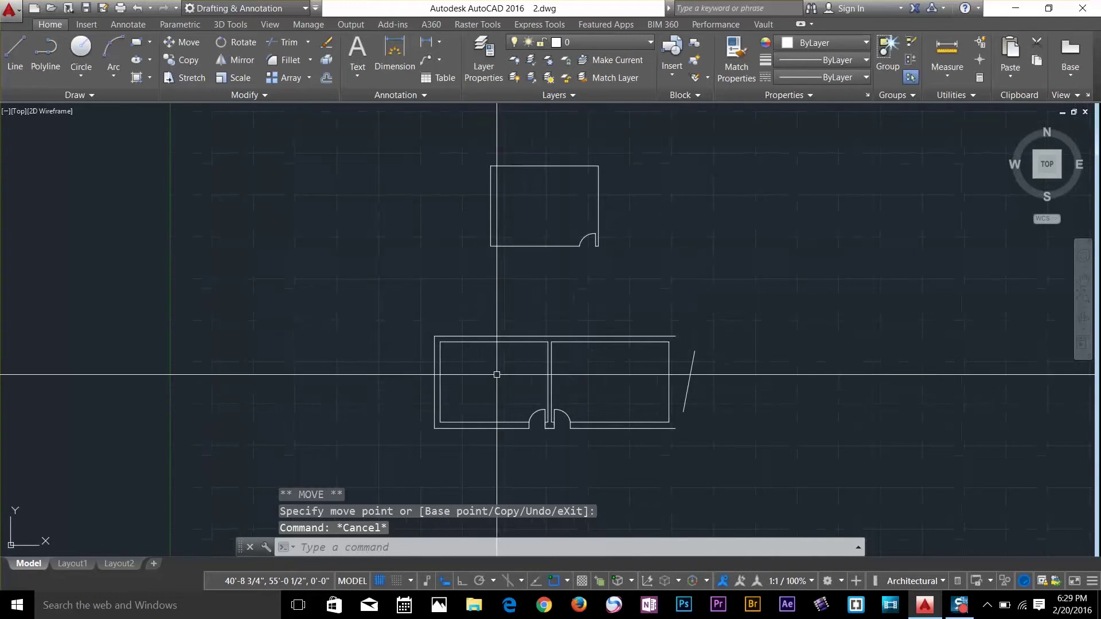
Step: Examine the original left room by selecting its upper inner wall line, and inspect its door area
click(504, 344)
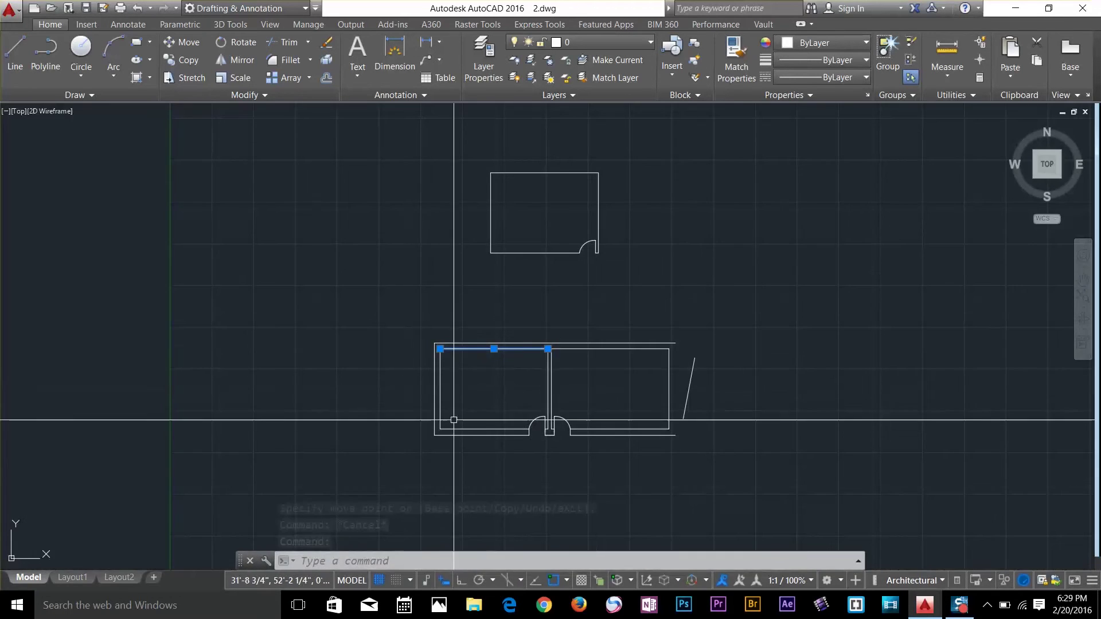
scroll(559, 350, up, 5)
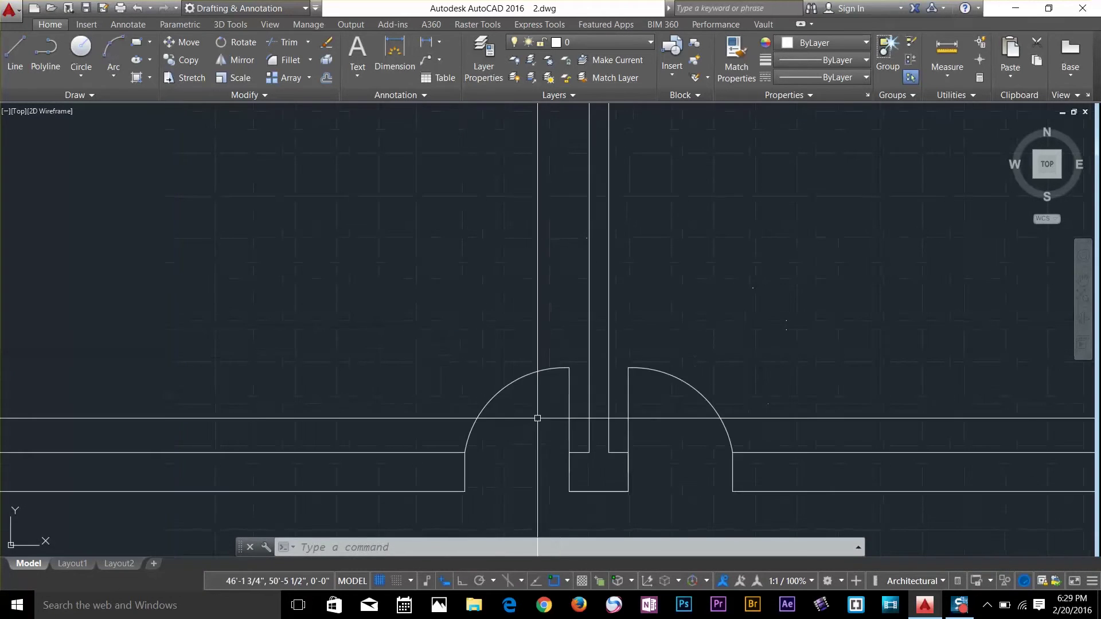
key(Escape)
key(Escape)
key(Escape)
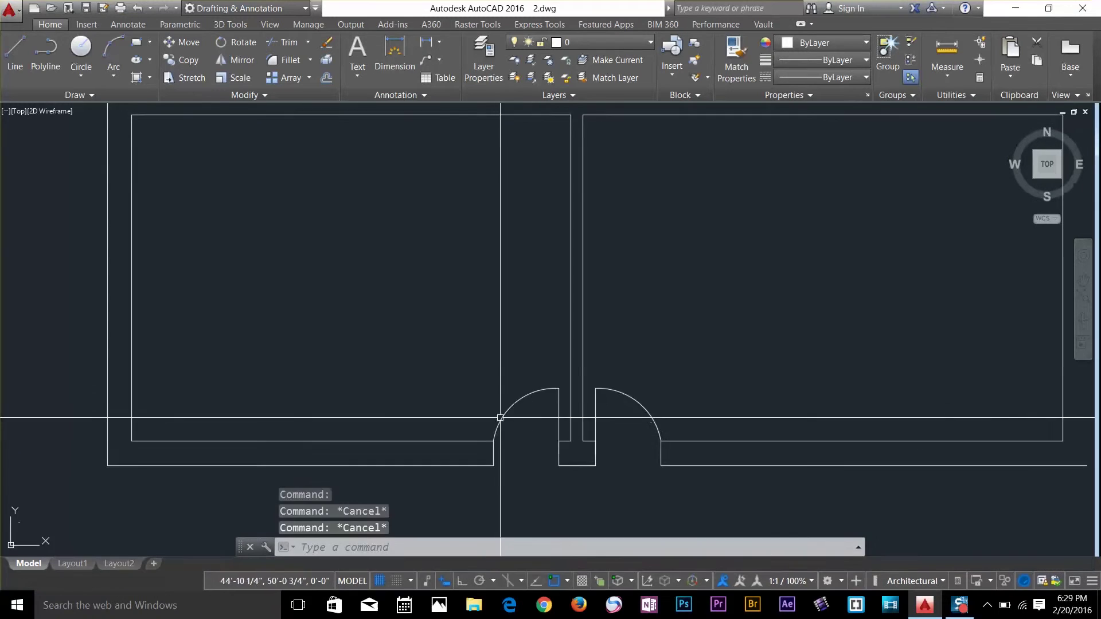
Step: Draw two roughly parallel slanted lines crossing the left door's swing arc
scroll(532, 446, up, 3)
key(Escape)
text(L)
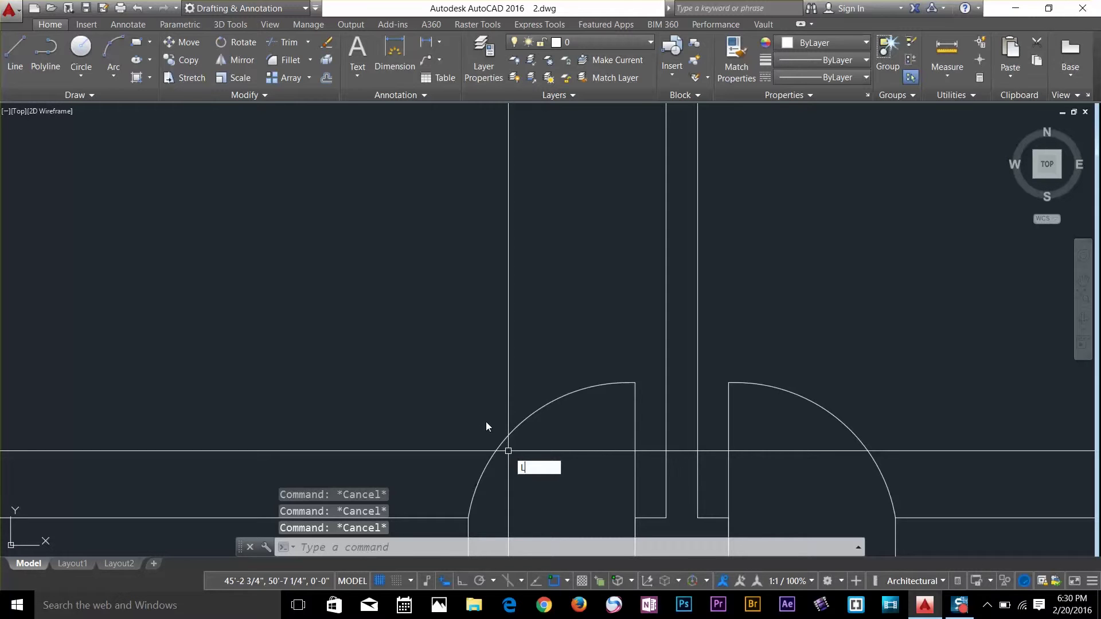
key(Return)
scroll(487, 425, down, 2)
click(479, 382)
click(498, 479)
key(Return)
key(Return)
click(540, 462)
click(516, 328)
key(Escape)
Step: Trim the left door's arc between the two slanted lines to leave a gap
text(tr)
key(Return)
key(Return)
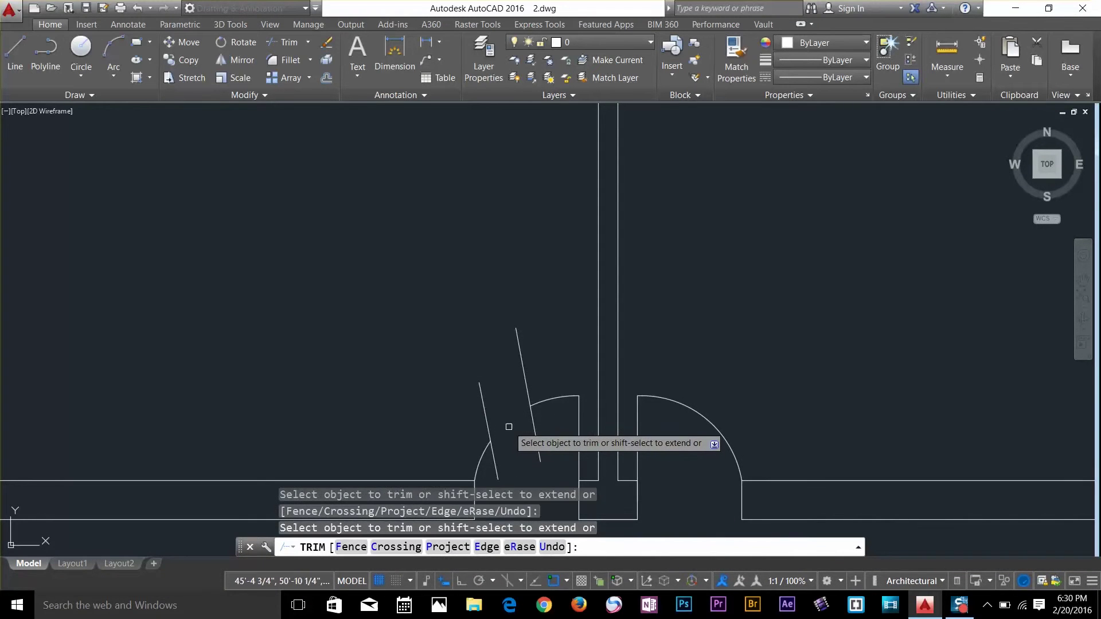
key(Escape)
Step: Delete the two slanted cutting lines crossing the left door's arc
click(491, 385)
click(462, 413)
key(Delete)
click(552, 327)
click(476, 382)
key(Delete)
scroll(468, 392, down, 3)
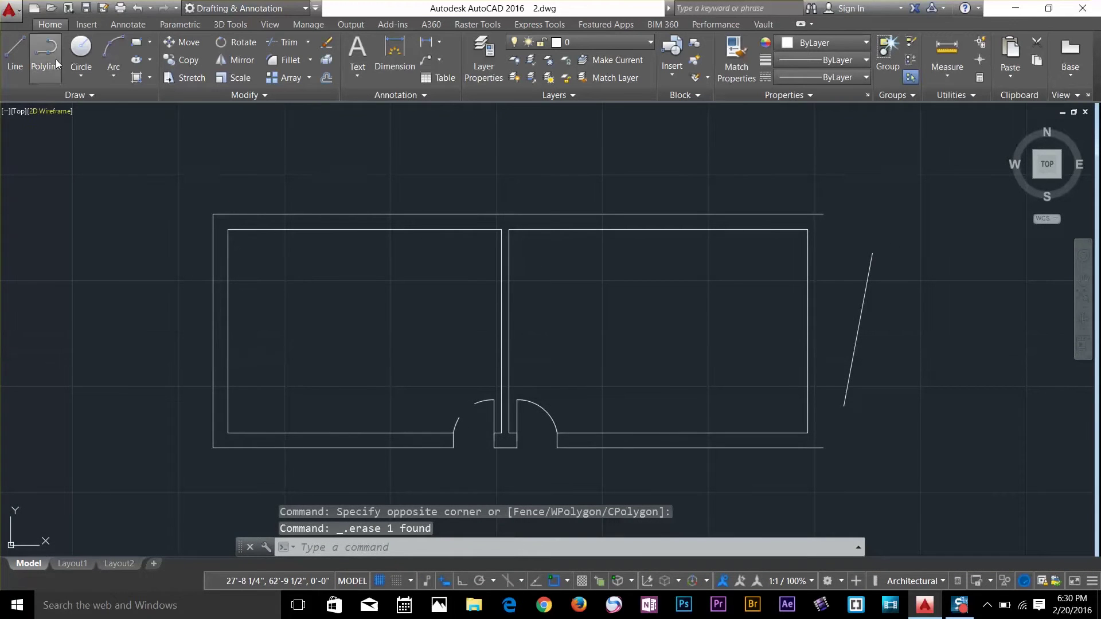
Step: Try to create a boundary polyline from a point inside the left room with the gap in its door arc
click(149, 77)
click(163, 161)
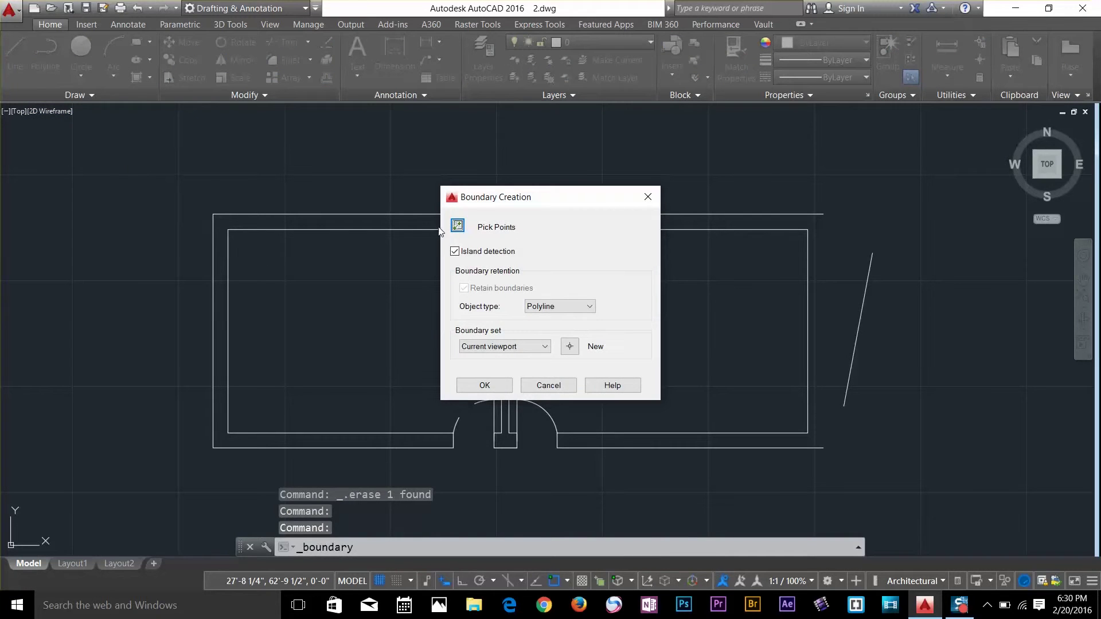
click(457, 227)
click(343, 328)
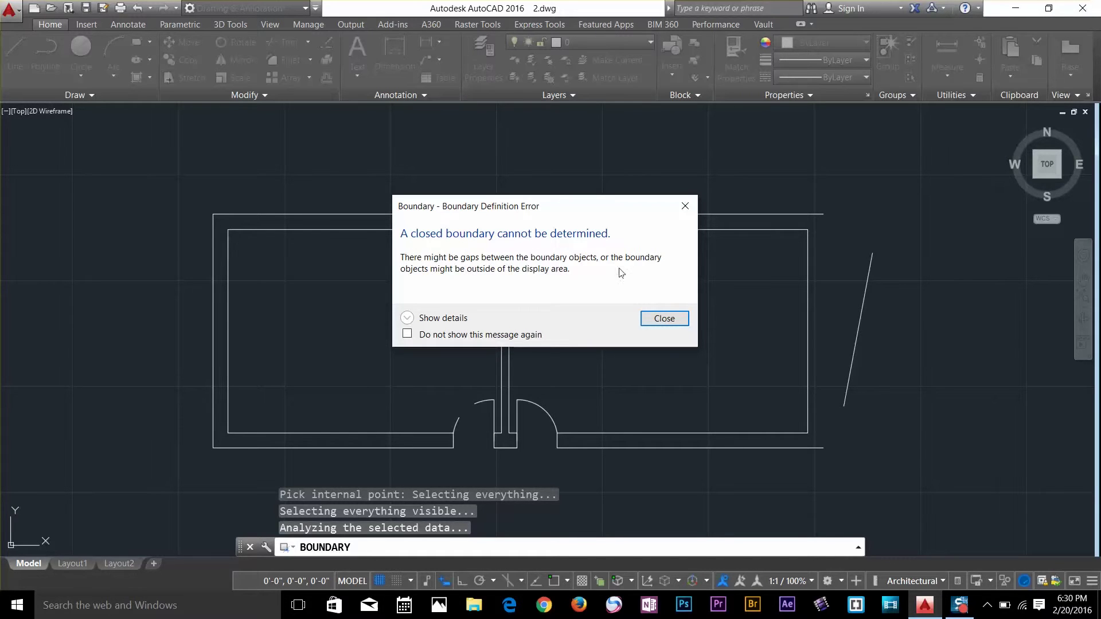
click(664, 319)
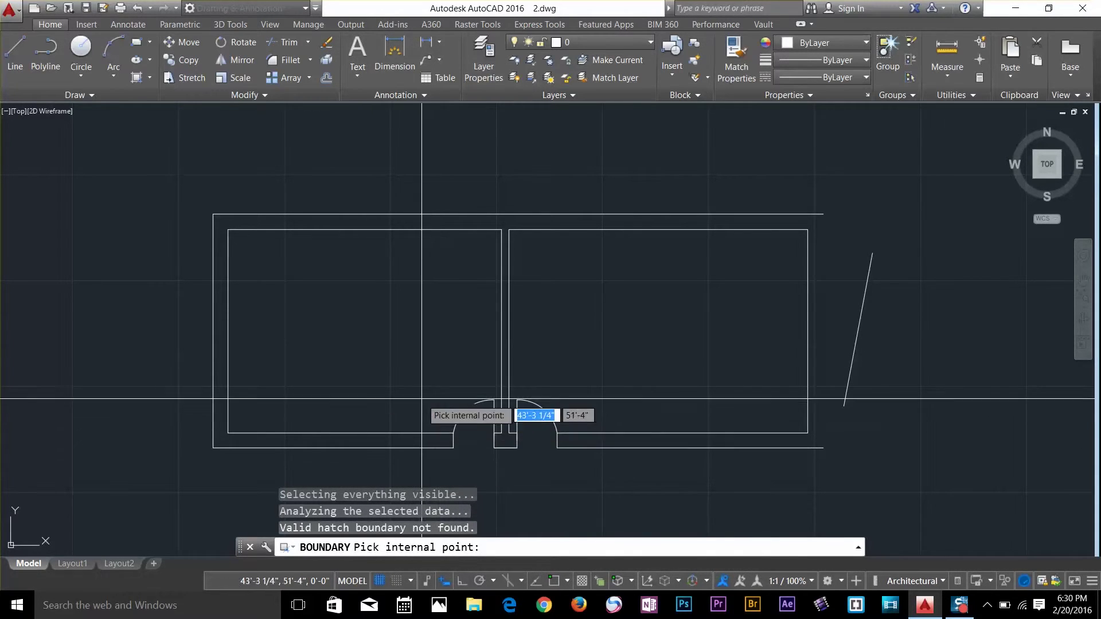
scroll(410, 208, down, 5)
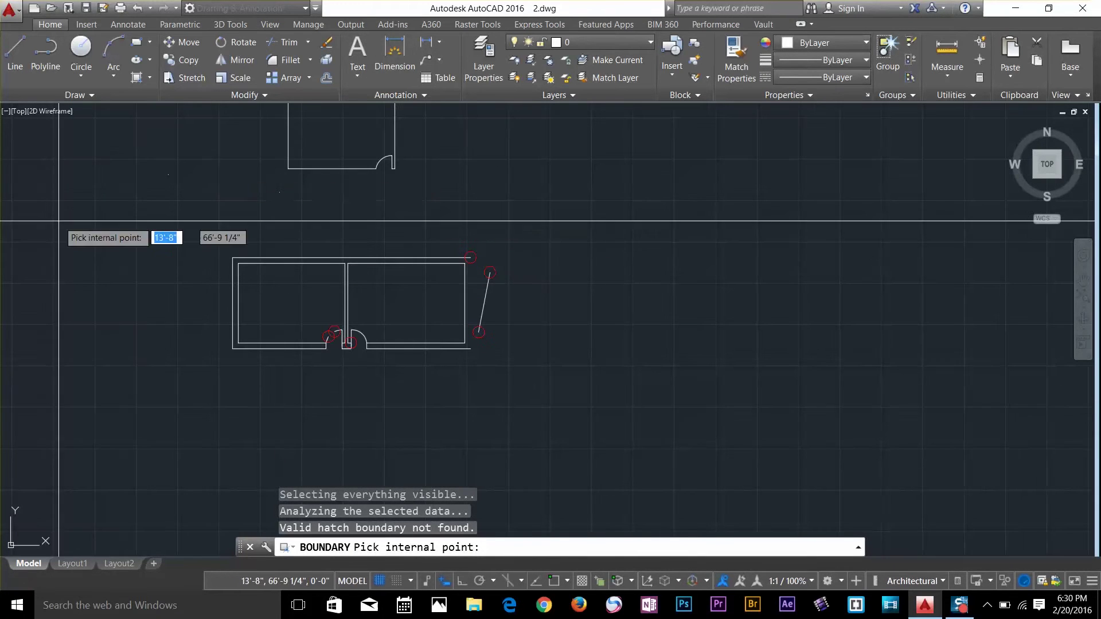
key(Escape)
key(Escape)
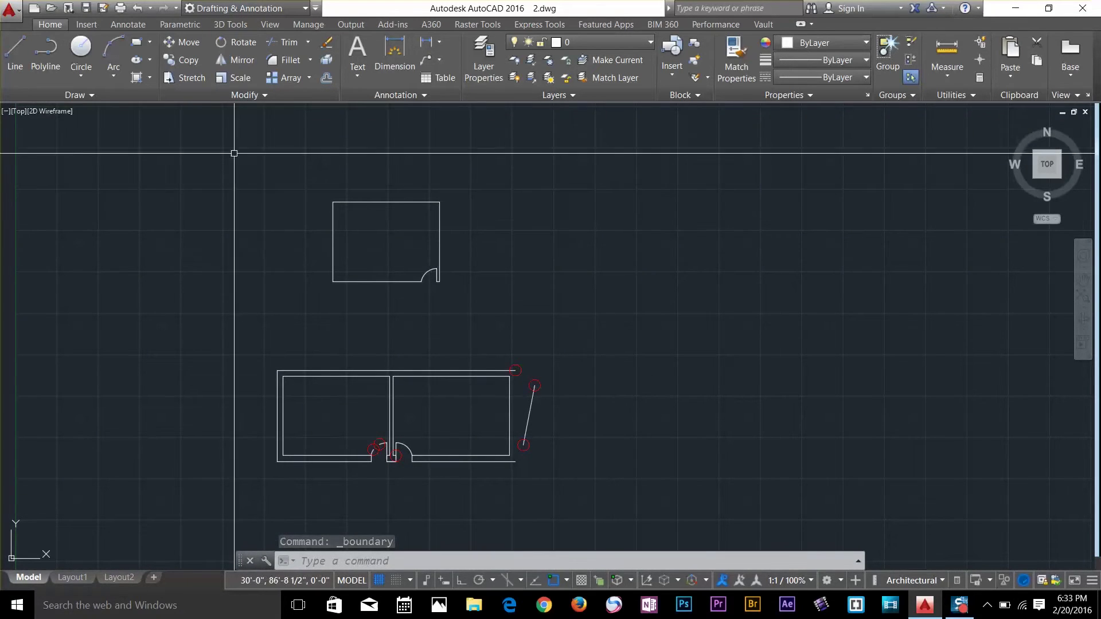
Step: Define a new boundary set for boundary creation from the two-room floor plan and the slanted line beside it
click(150, 81)
click(162, 160)
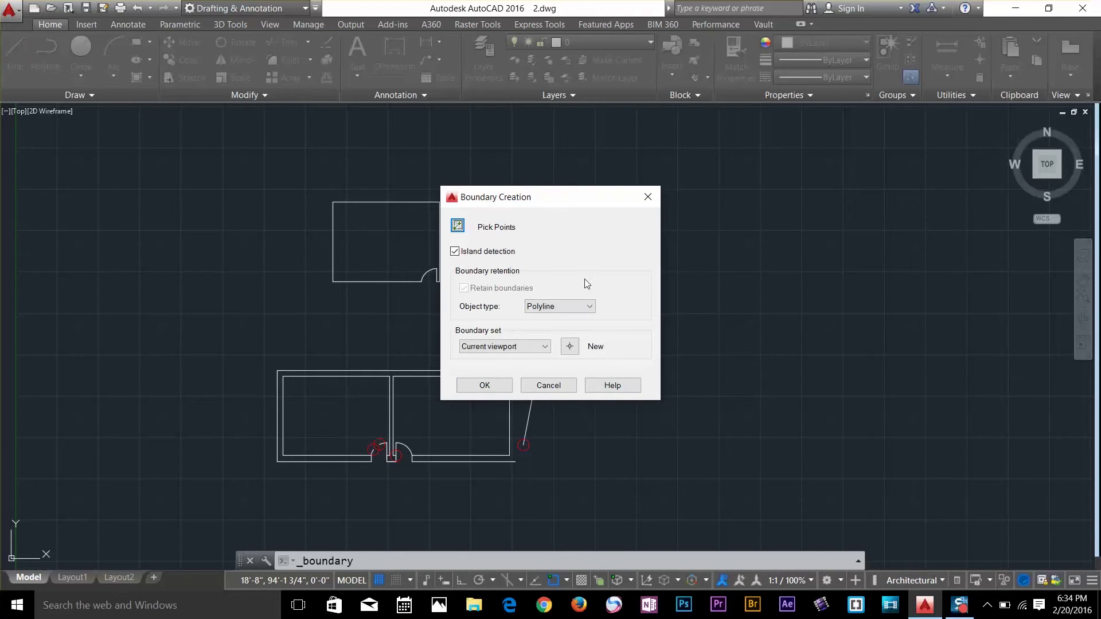
drag(518, 199, 721, 202)
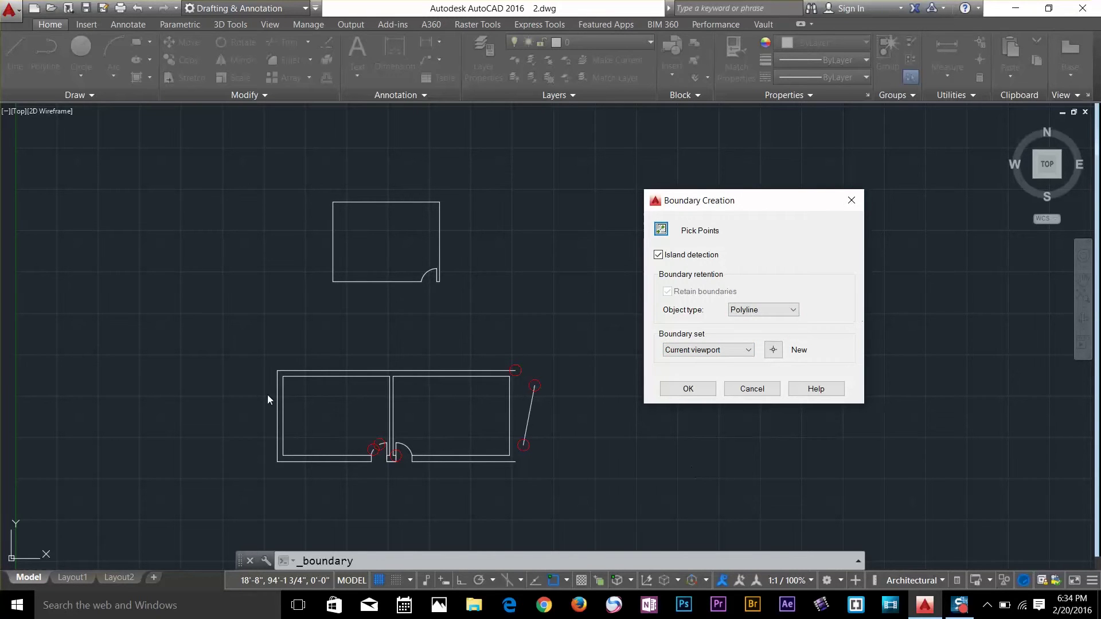
click(773, 350)
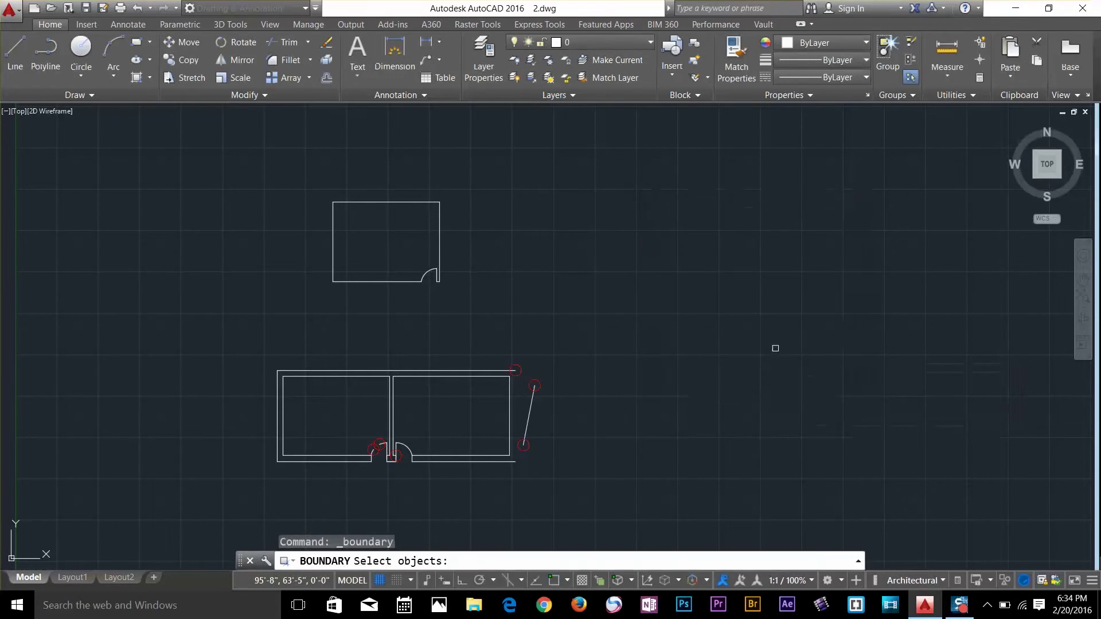
click(570, 339)
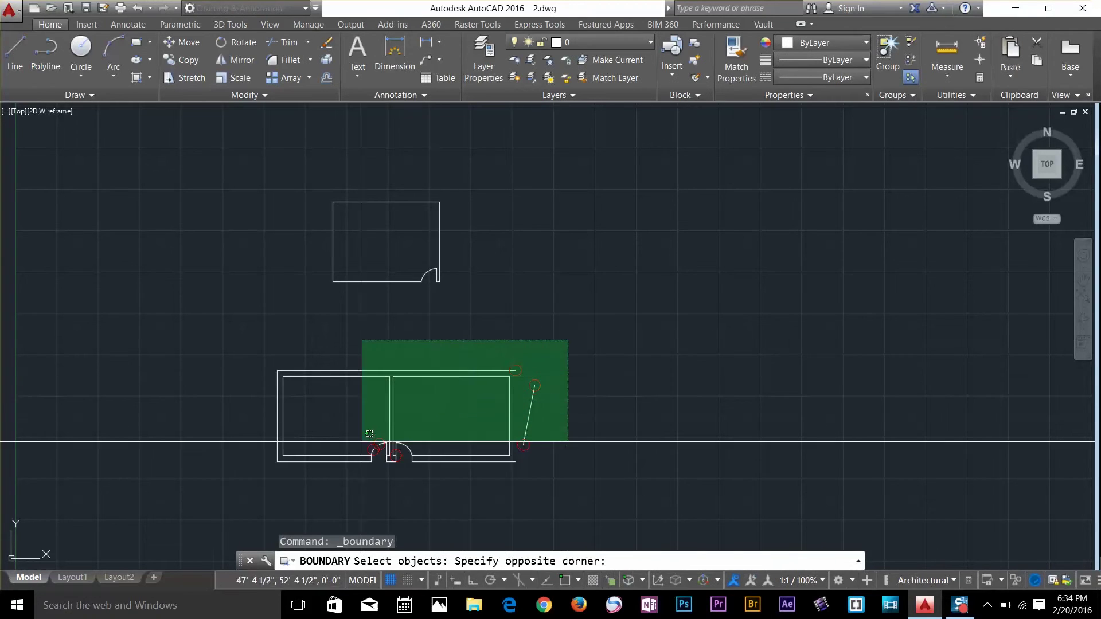
click(248, 502)
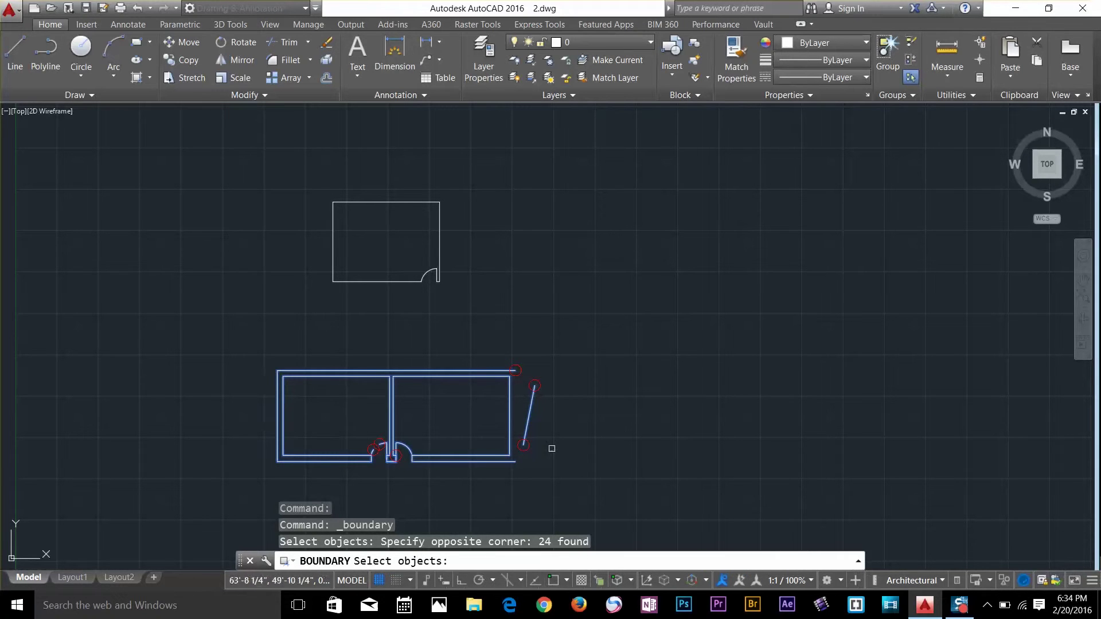
key(Return)
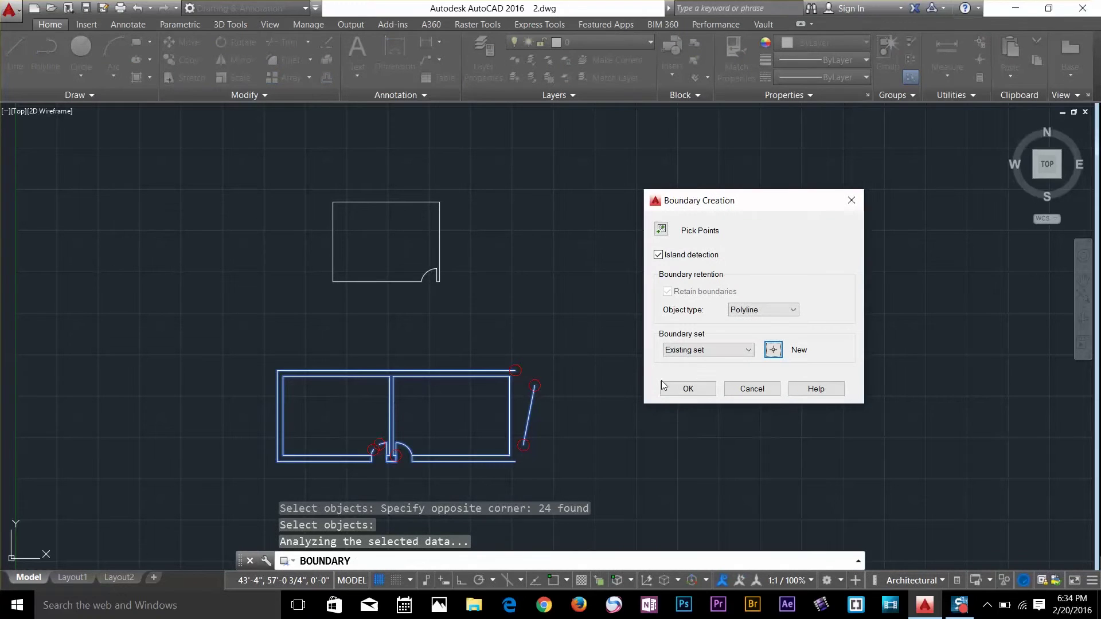
click(753, 315)
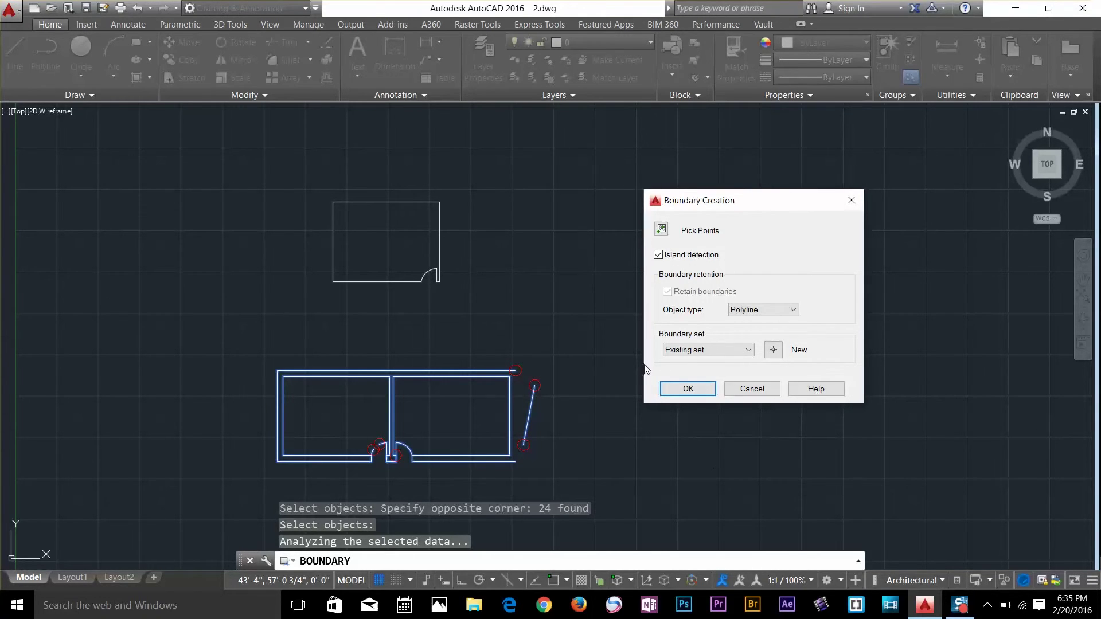
click(664, 392)
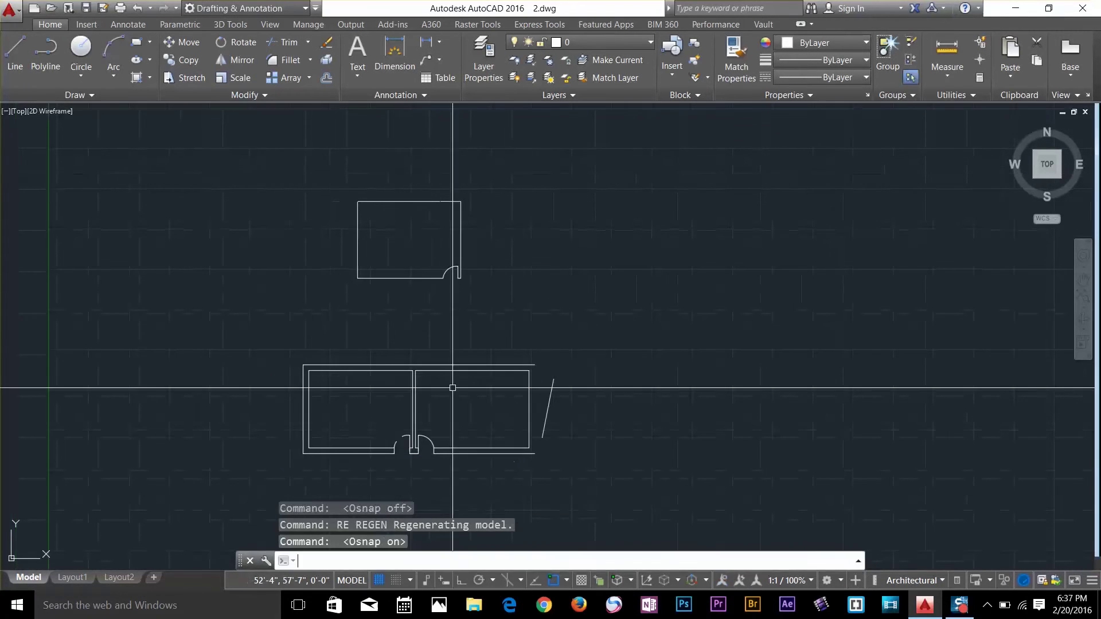
Step: Move the separate room outline by its lower-right corner onto the matching inner corner of the left room
text(m)
key(Return)
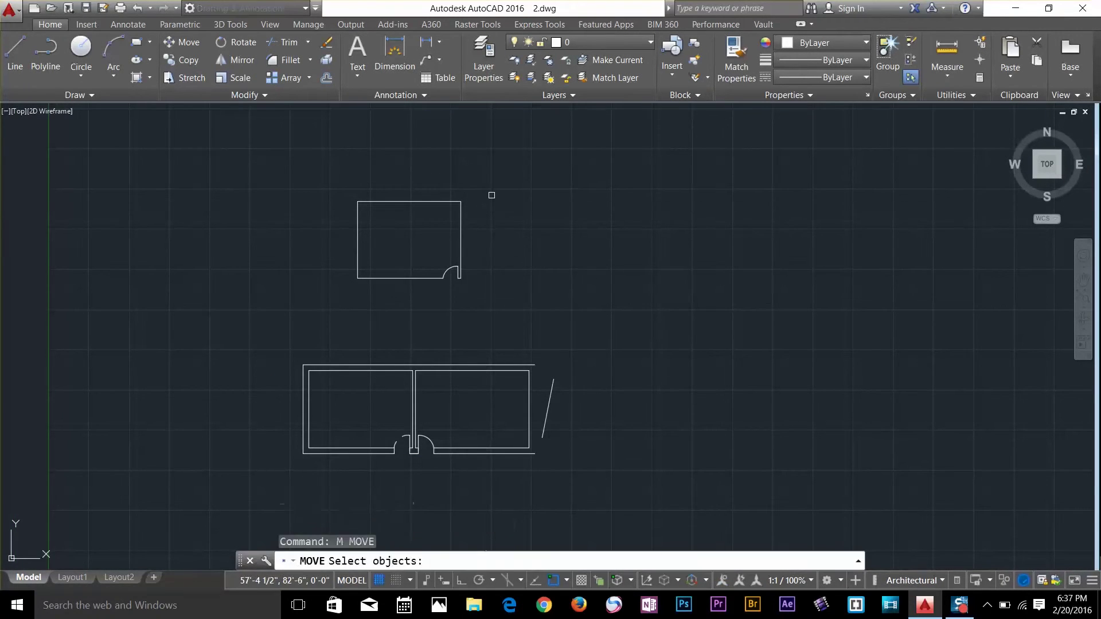
click(496, 192)
click(349, 295)
key(Return)
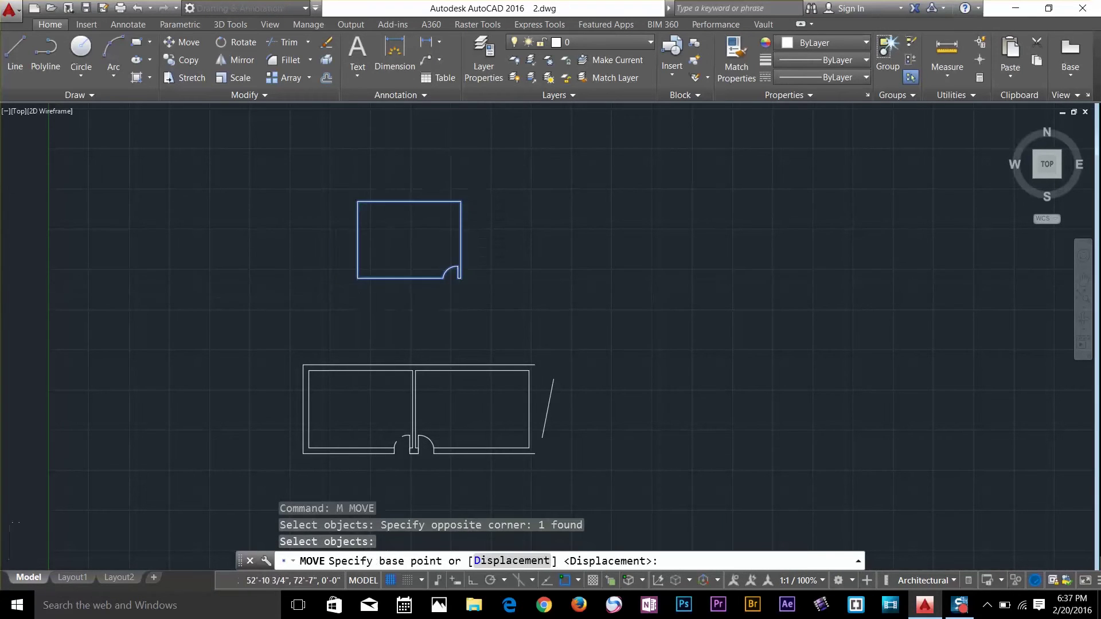
scroll(485, 298, up, 6)
click(491, 330)
scroll(504, 315, down, 6)
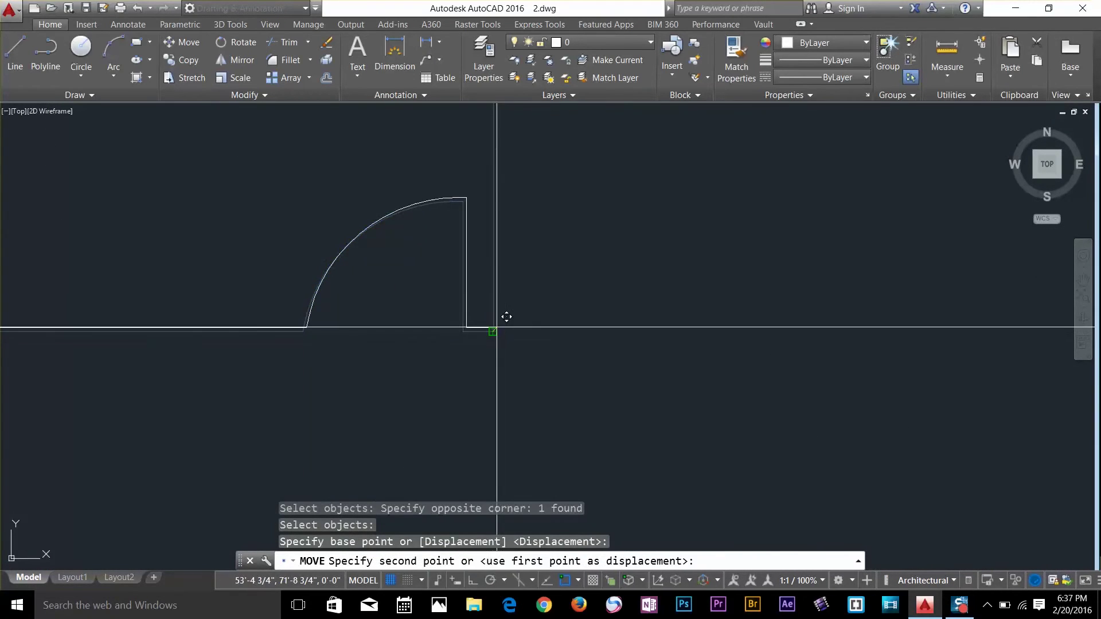
scroll(581, 303, up, 8)
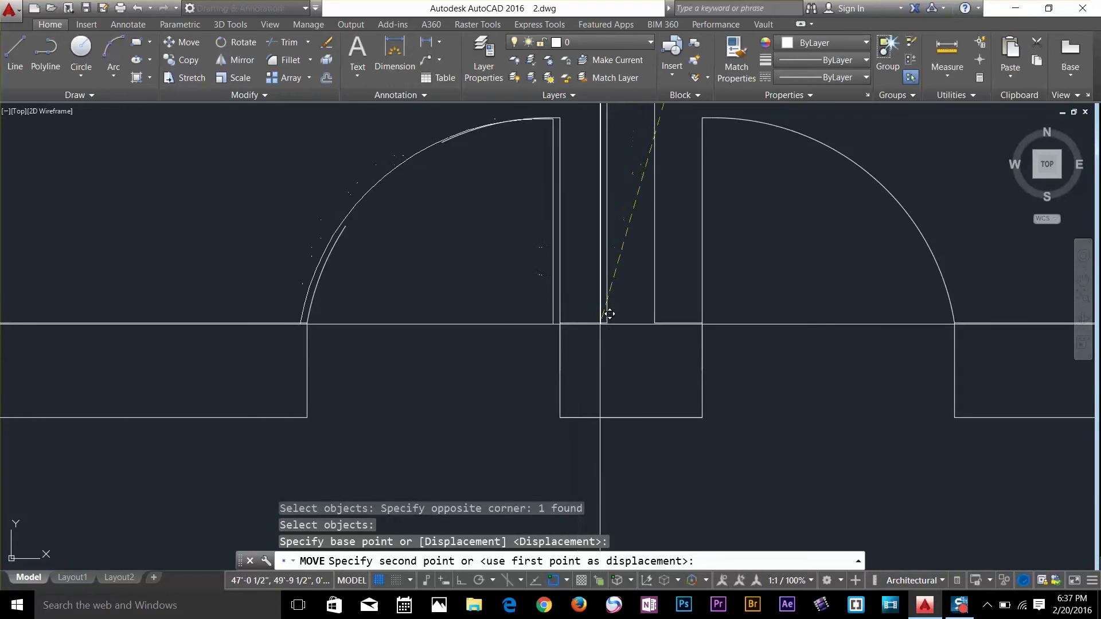
click(615, 313)
scroll(607, 323, down, 5)
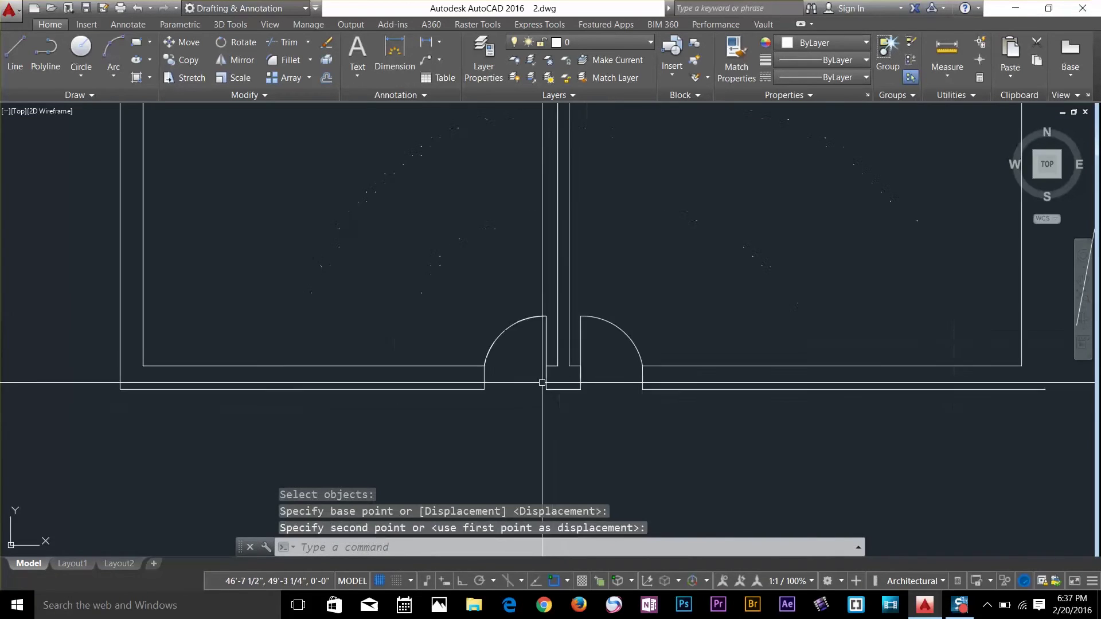
click(573, 389)
key(Escape)
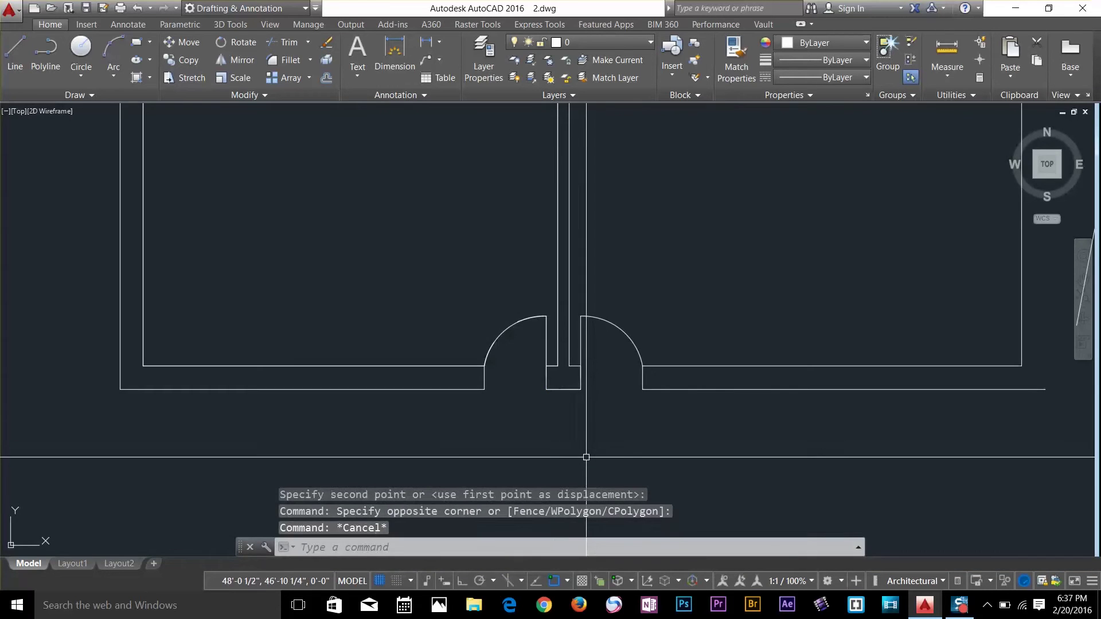
Step: Break a small gap in the bottom edge of the wall piece between the two doors
scroll(571, 342, up, 10)
scroll(571, 342, down, 6)
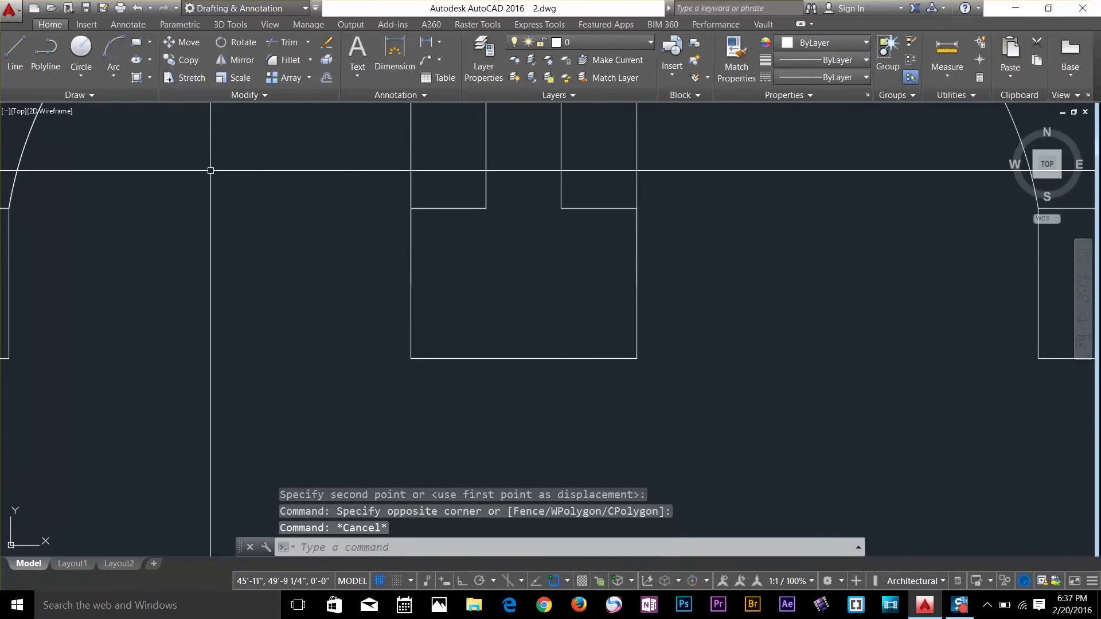
click(215, 94)
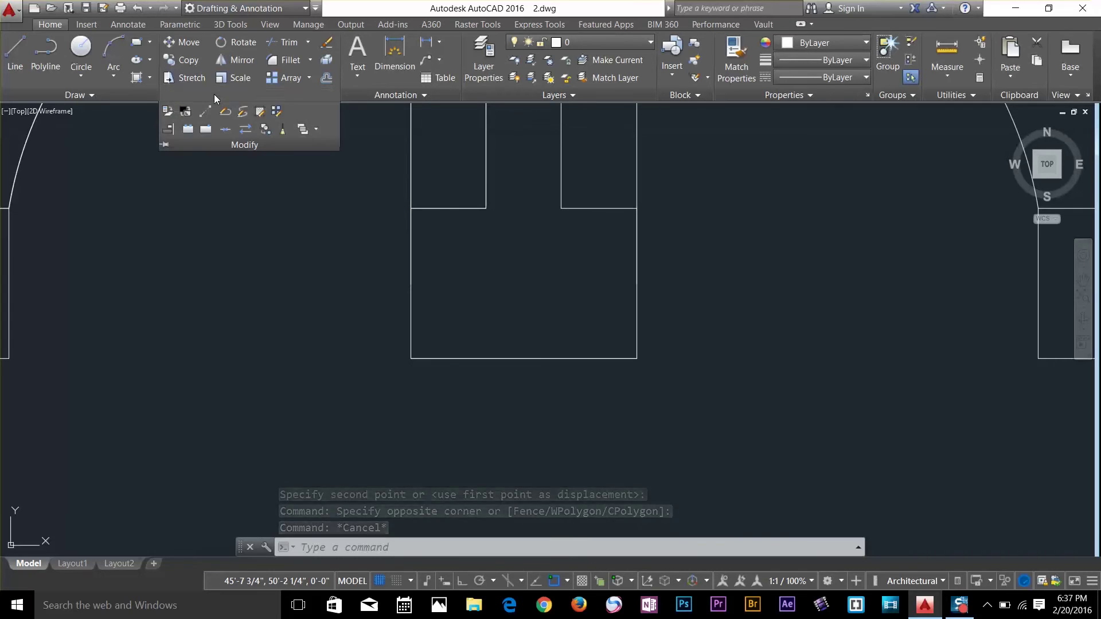
click(186, 131)
click(533, 359)
click(523, 361)
scroll(517, 370, up, 2)
scroll(524, 361, up, 2)
key(Escape)
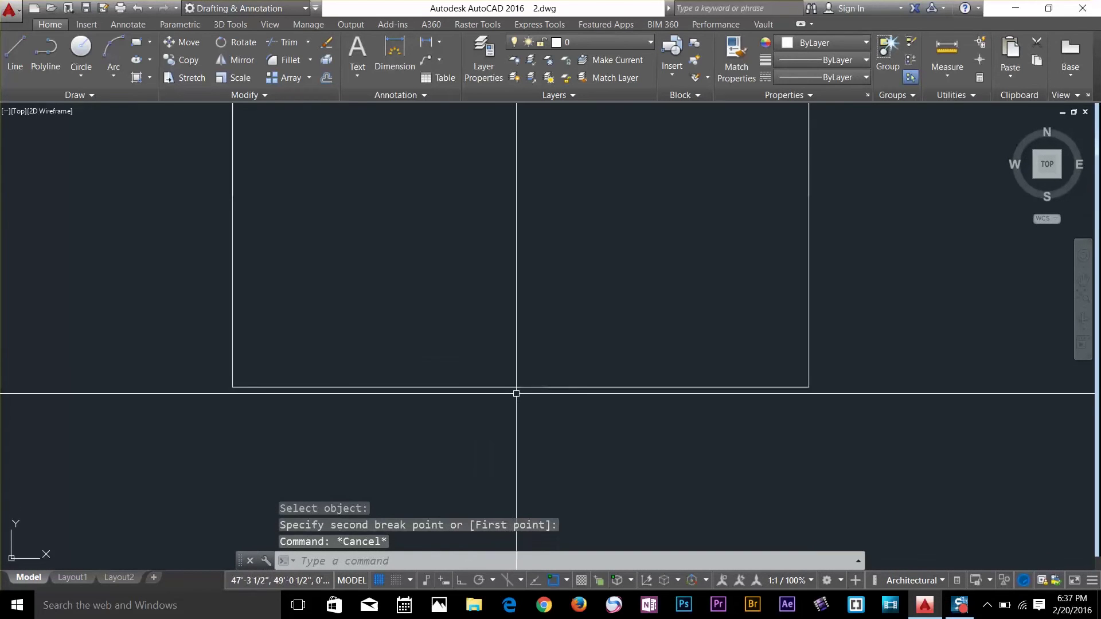
Step: Inspect both halves of the broken bottom edge between the doors by selecting each one separately
click(487, 383)
key(Escape)
click(476, 392)
key(Escape)
click(489, 393)
key(Escape)
click(478, 388)
key(Escape)
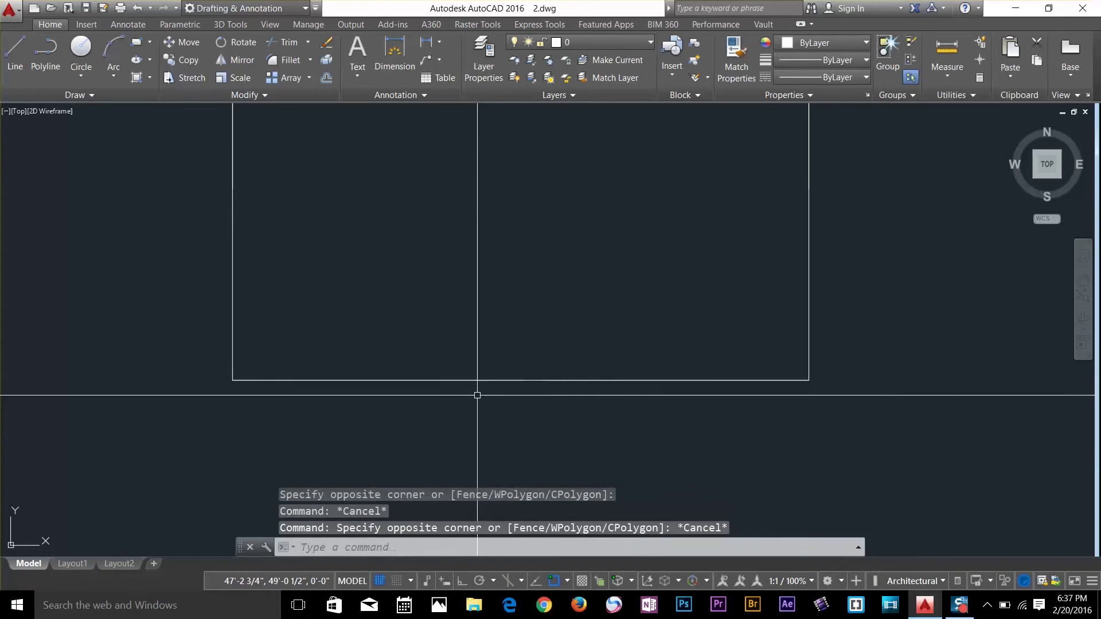
click(481, 381)
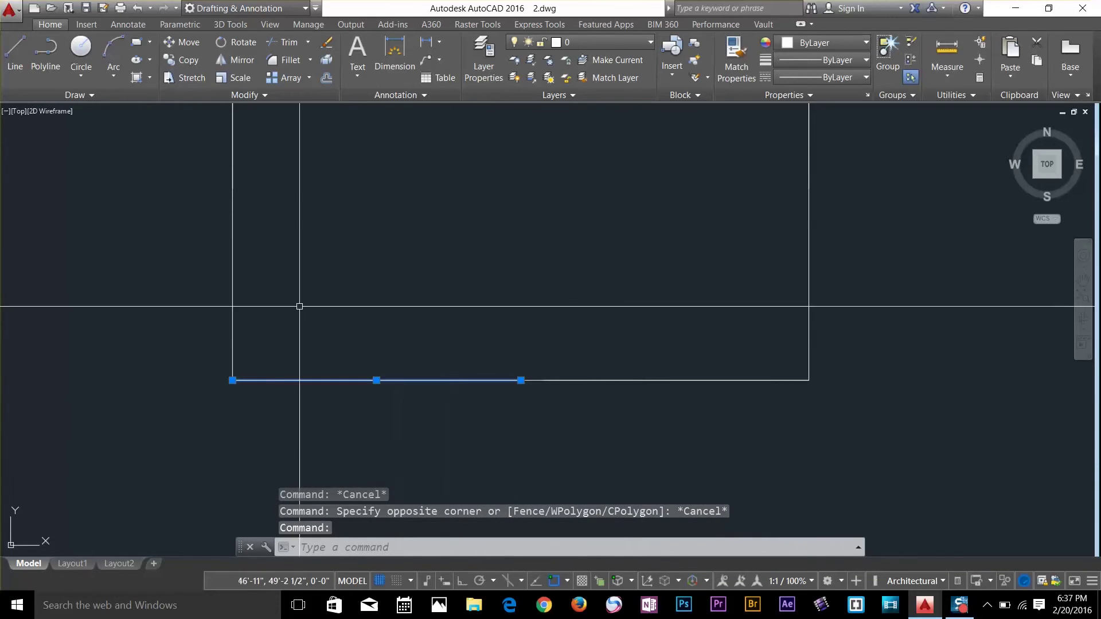
key(Escape)
click(686, 380)
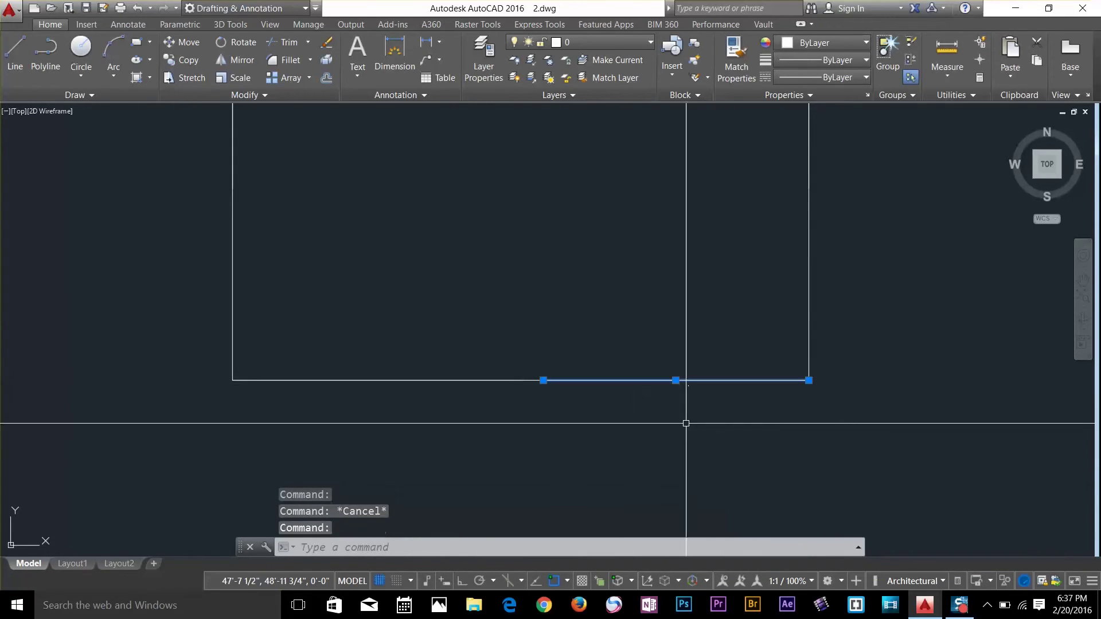
key(Escape)
click(530, 380)
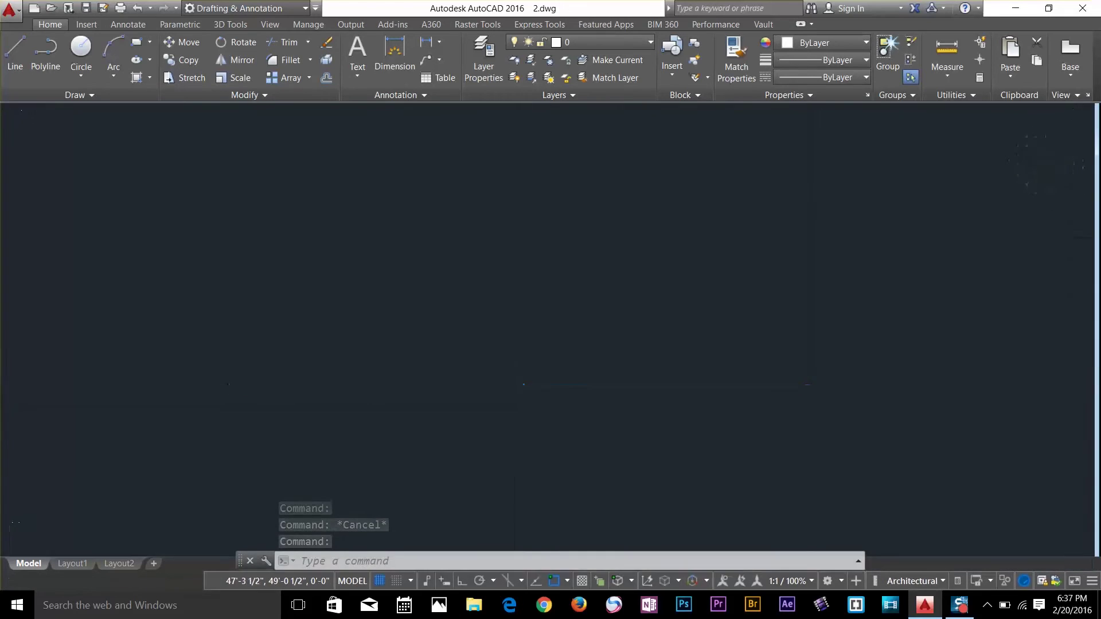
key(Escape)
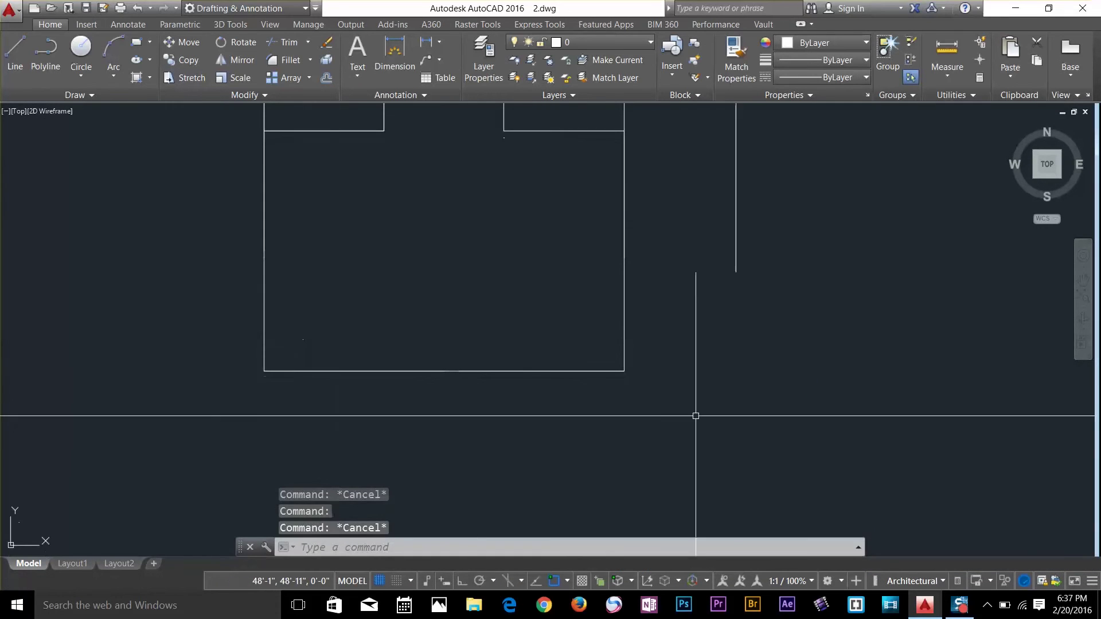
Step: Explode the boundary polyline that lies over the left room's inner outline
scroll(705, 368, down, 2)
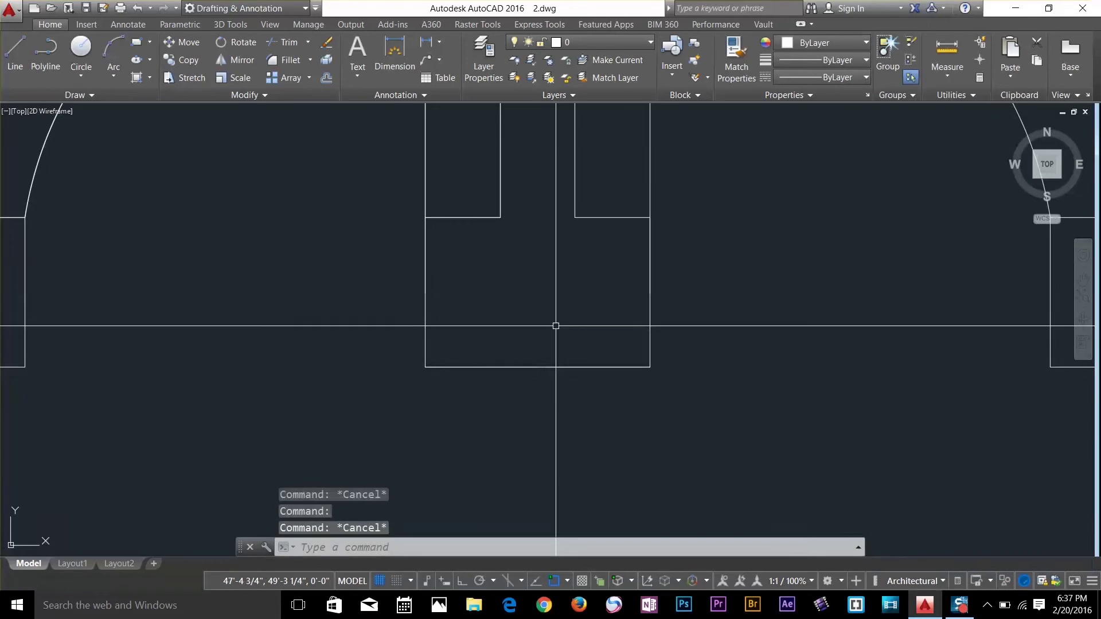
scroll(566, 345, down, 5)
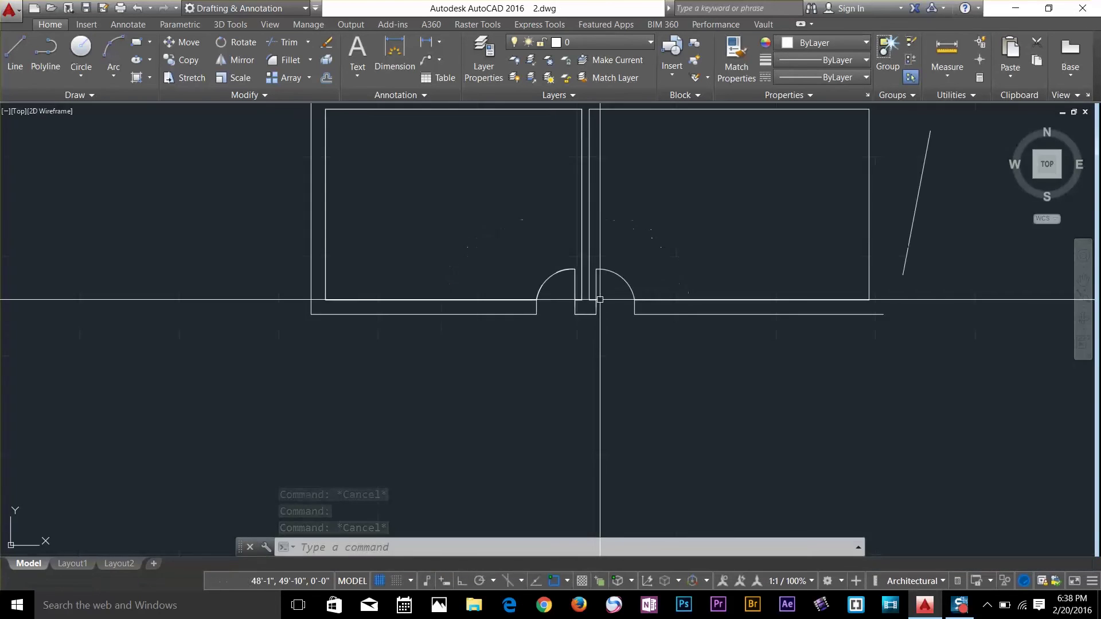
middle_drag(676, 259, 608, 349)
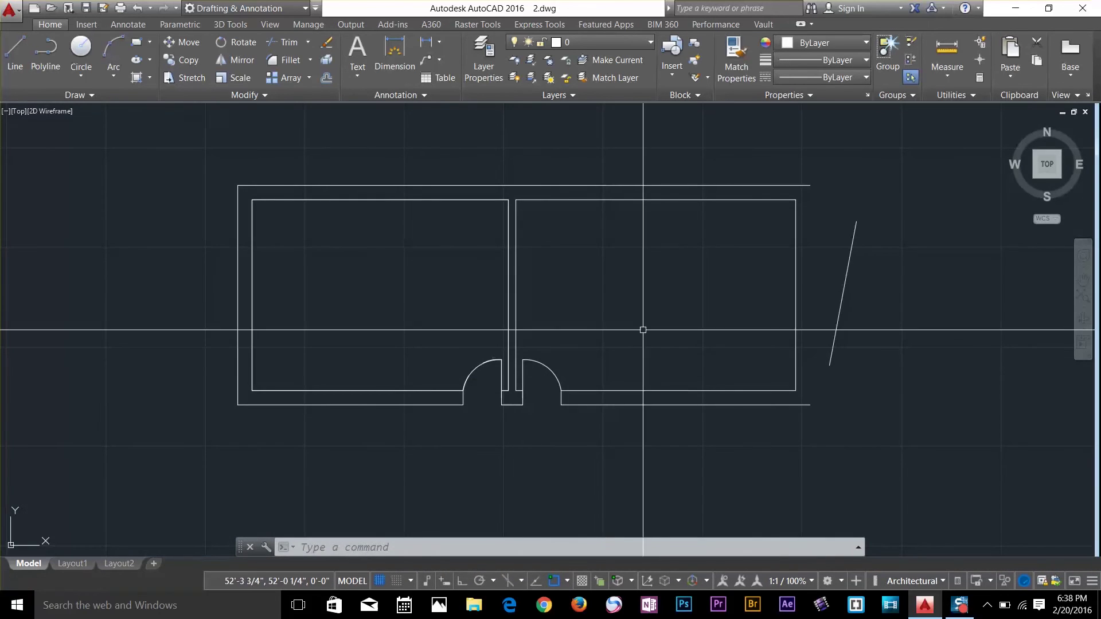
click(295, 194)
key(Escape)
click(296, 200)
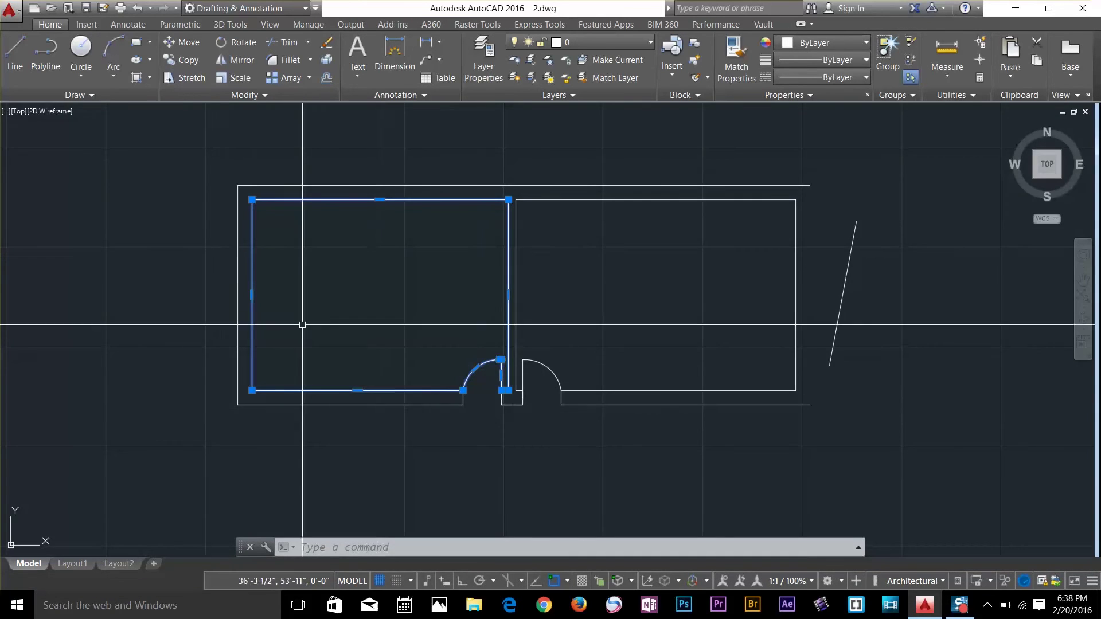
key(Escape)
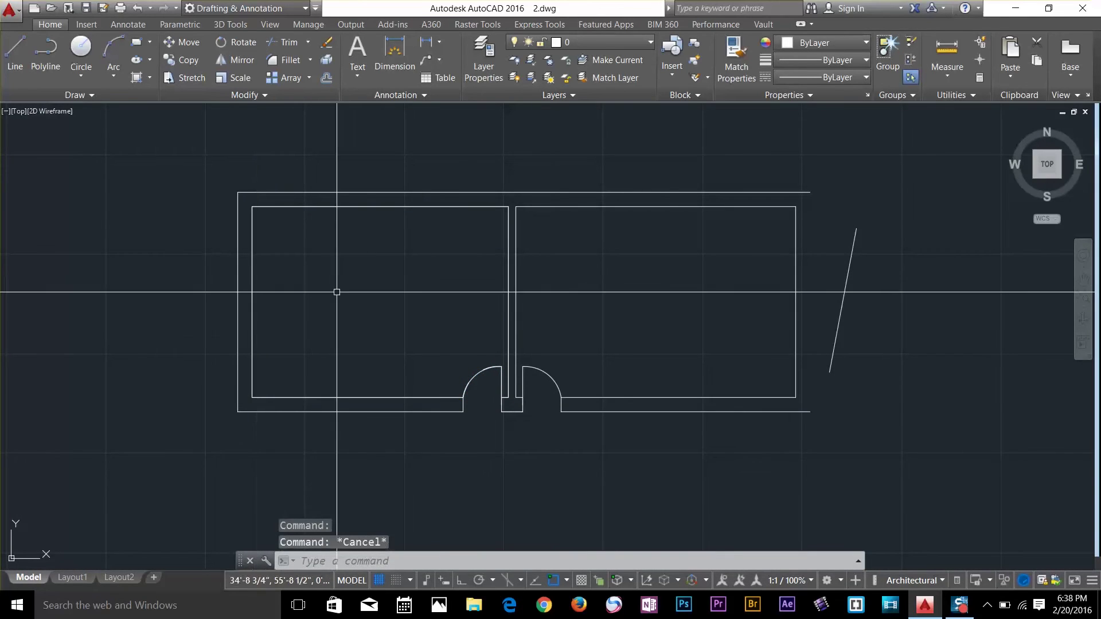
text(x)
key(Return)
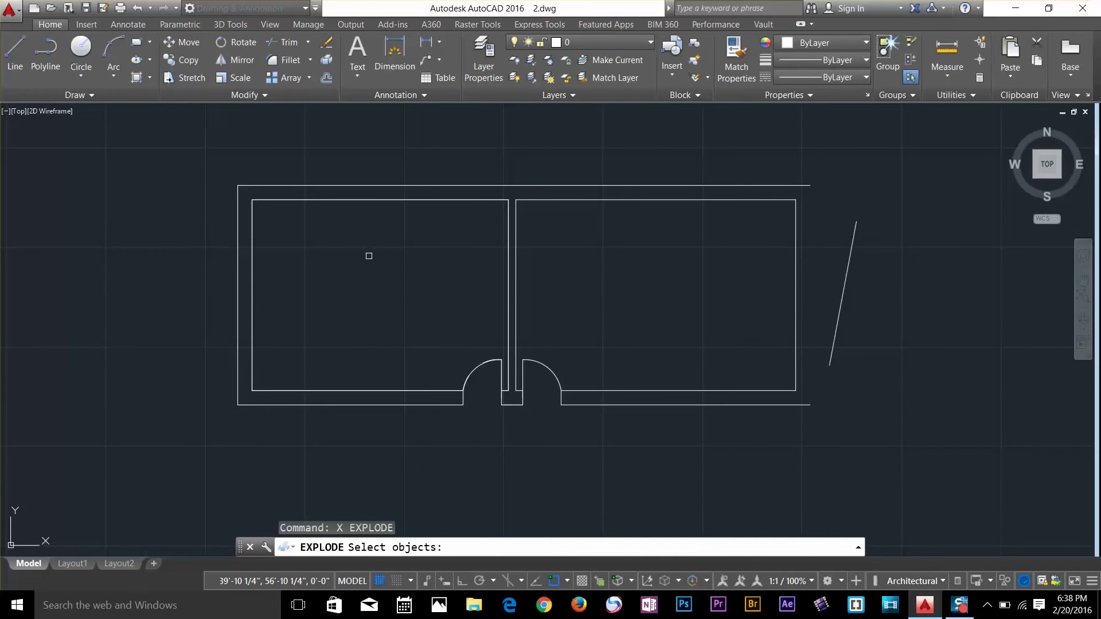
click(445, 200)
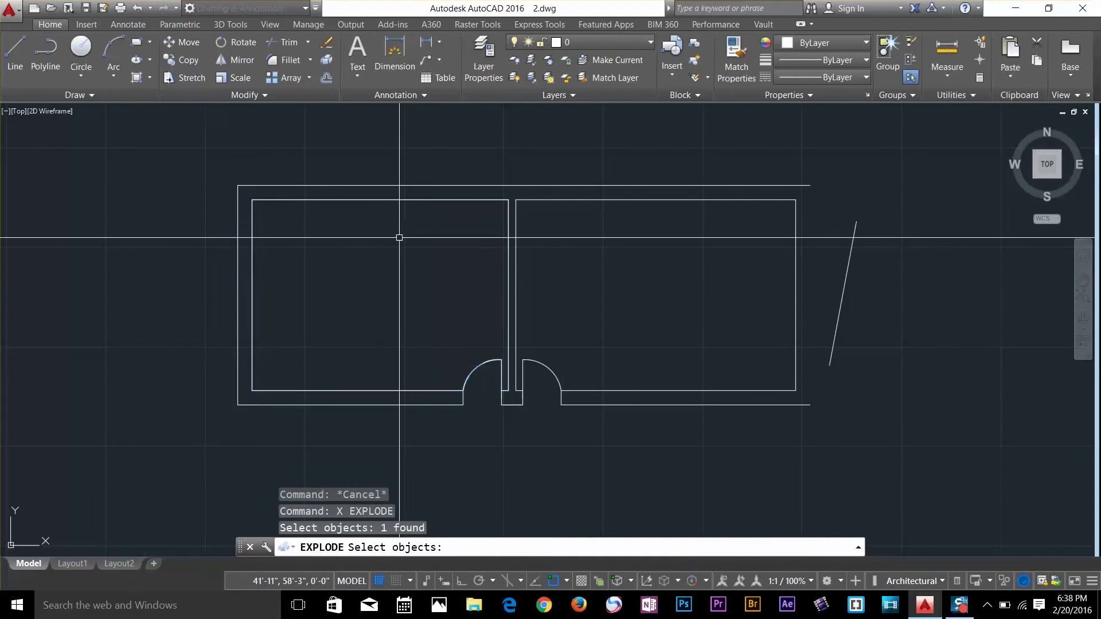
key(Return)
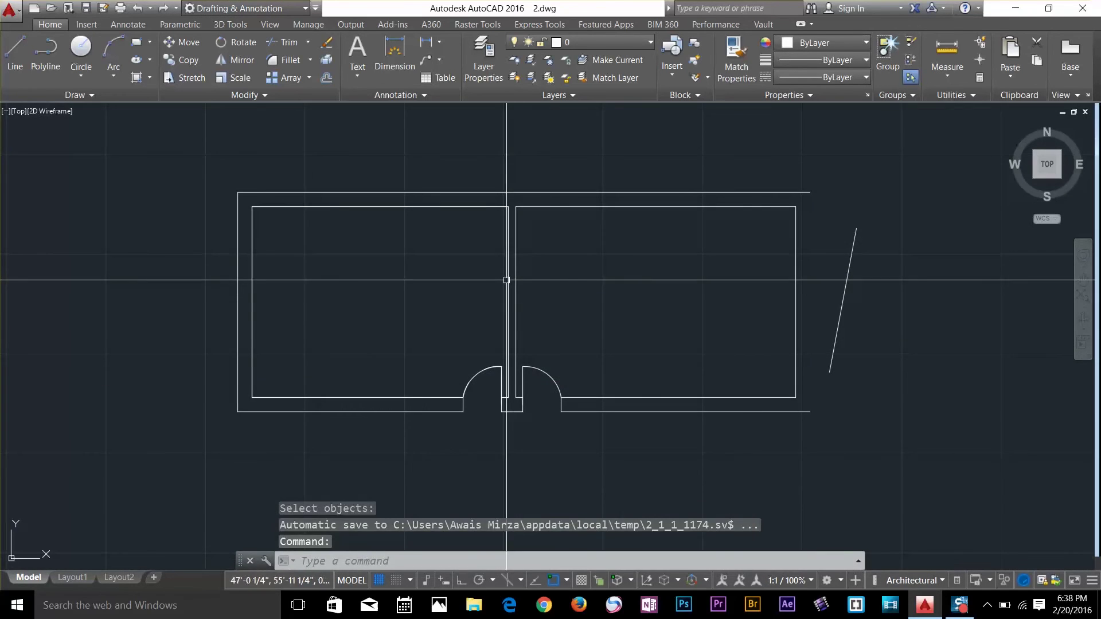
Step: Move the exploded outline's right vertical line from the dividing wall to outside the plan's left wall
click(507, 280)
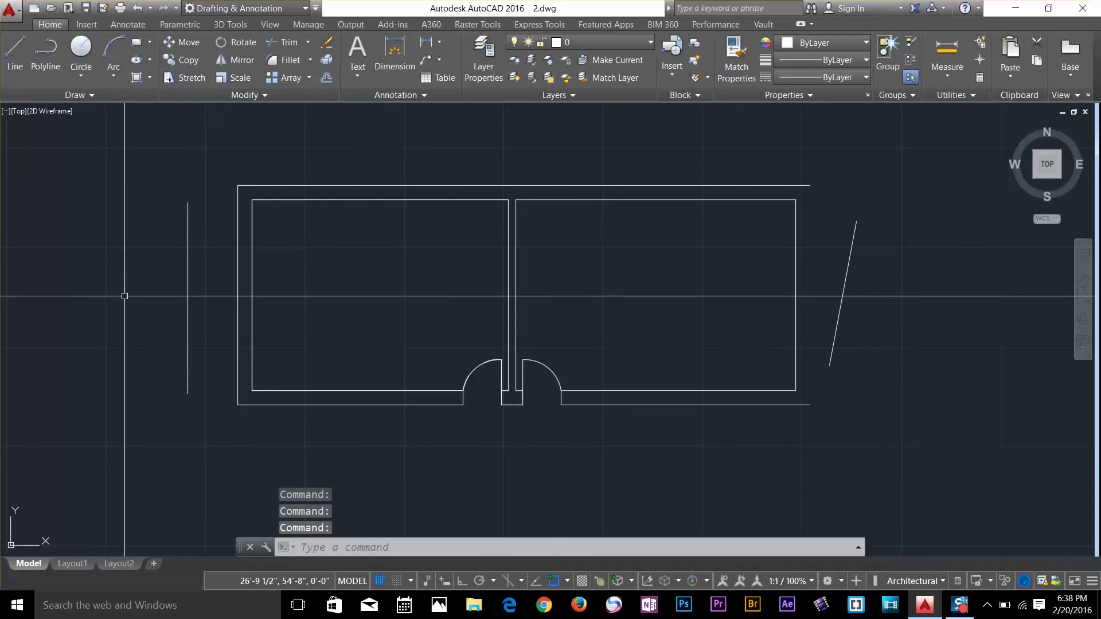
key(Escape)
click(127, 300)
key(Escape)
click(131, 292)
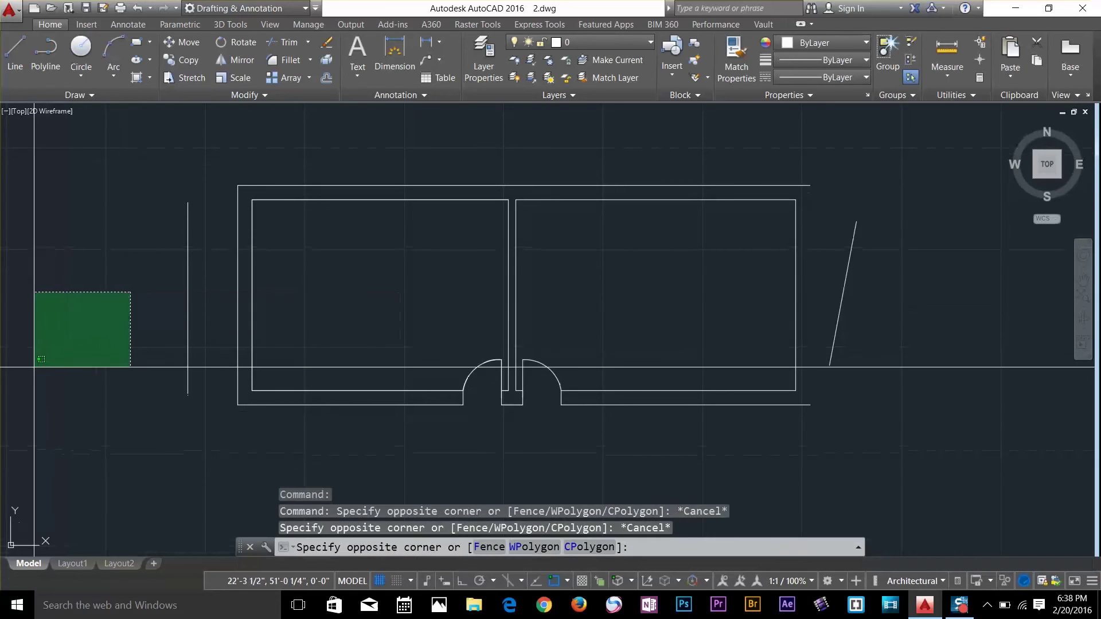
click(226, 362)
key(Escape)
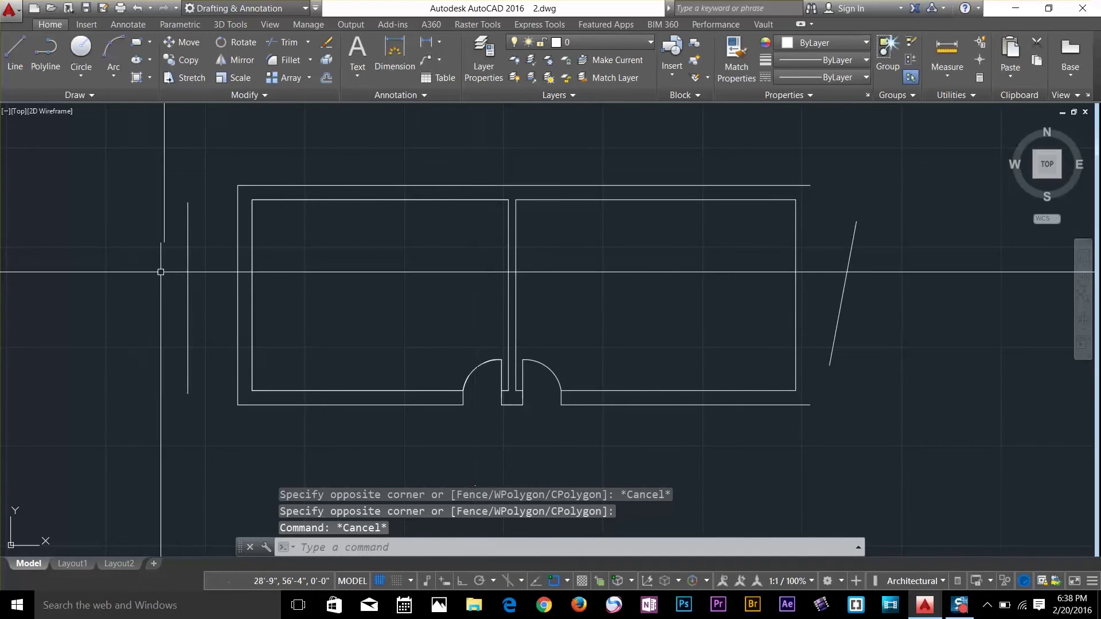
key(Escape)
Step: Move the detached vertical line by its midpoint grip back to the left face of the dividing wall
click(187, 296)
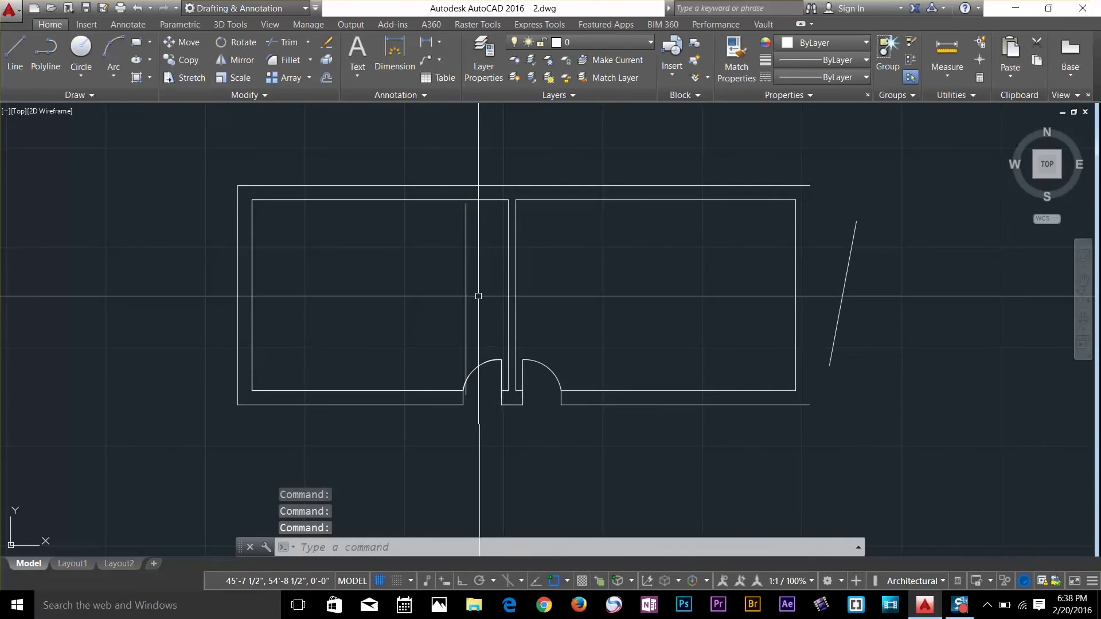
click(466, 299)
scroll(411, 295, up, 5)
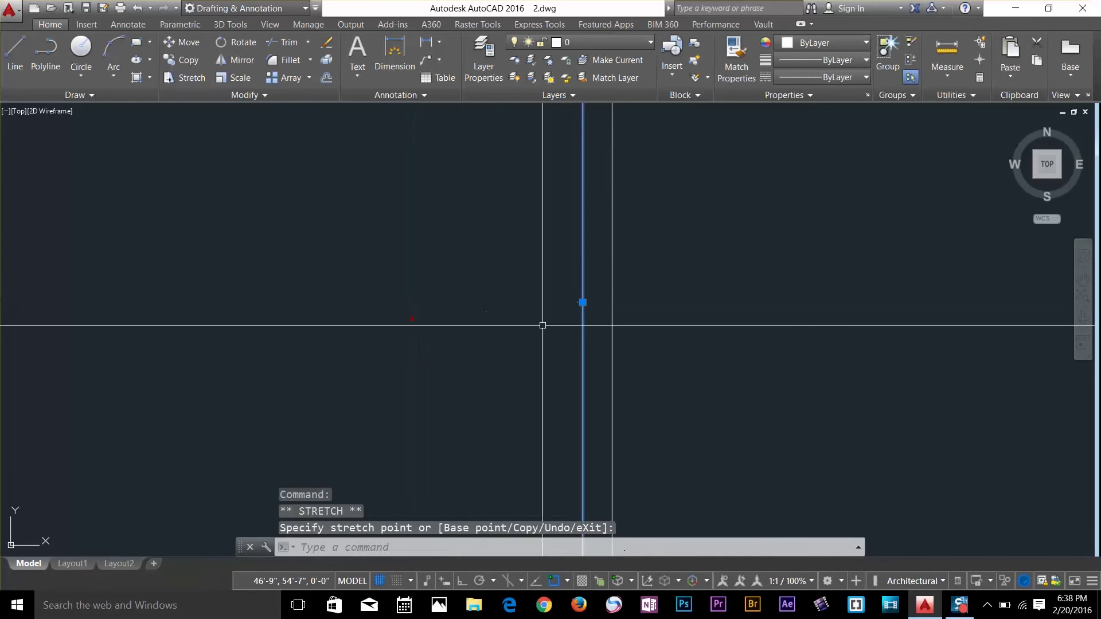
Step: Run Overkill on the whole floor plan and the slanted line, ignoring layer differences and combining overlapping and end-to-end co-linear objects
scroll(577, 305, down, 4)
key(Escape)
scroll(645, 271, down, 2)
scroll(536, 266, up, 2)
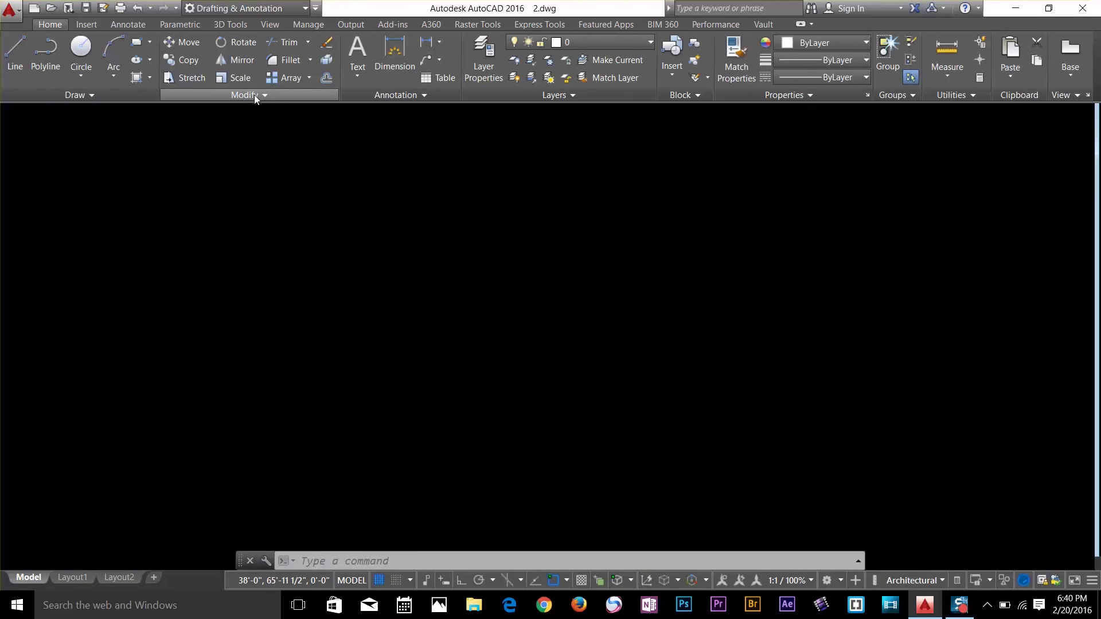
click(254, 94)
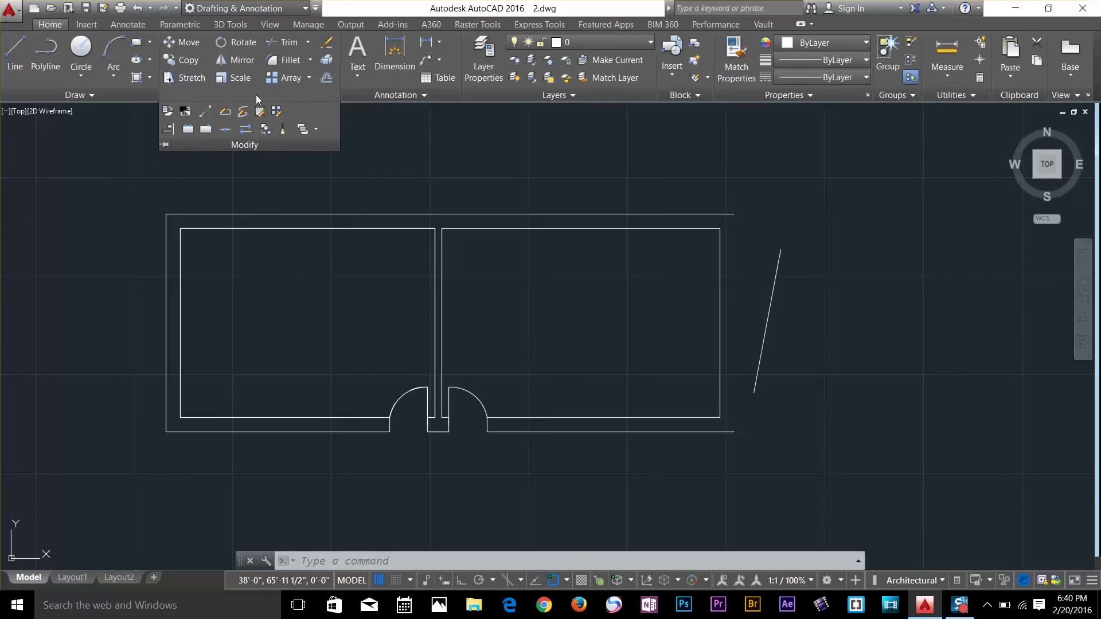
click(283, 130)
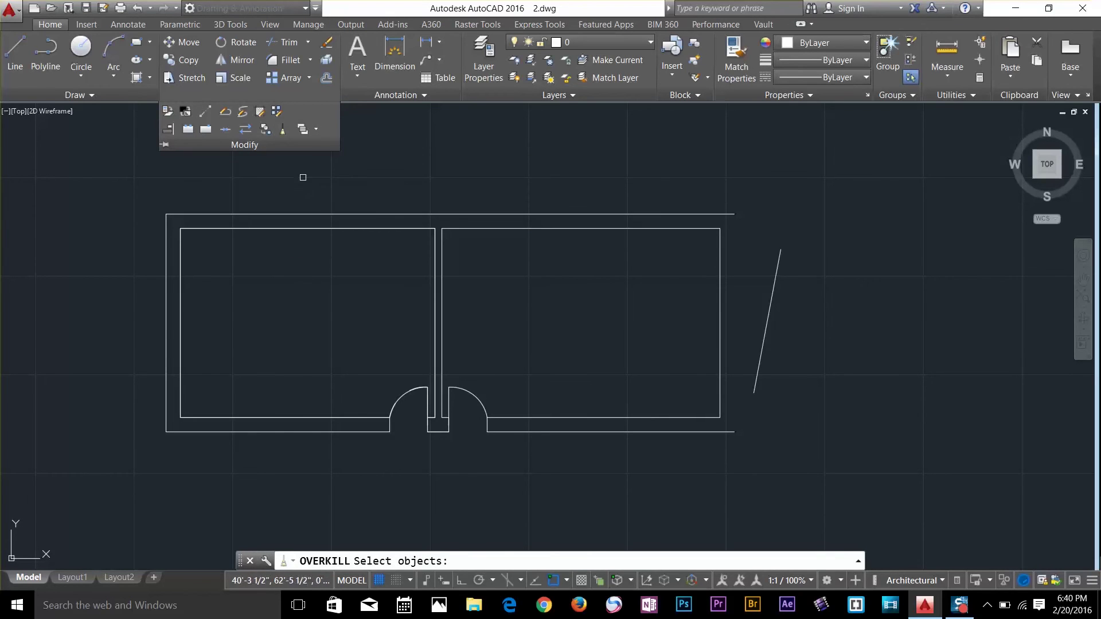
mouse_move(894, 179)
mouse_down()
mouse_move(834, 214)
mouse_move(296, 413)
mouse_move(88, 320)
mouse_move(89, 223)
mouse_move(589, 164)
mouse_move(903, 322)
mouse_move(783, 483)
mouse_move(515, 519)
mouse_move(235, 486)
mouse_move(117, 440)
mouse_move(81, 402)
mouse_move(107, 338)
mouse_up()
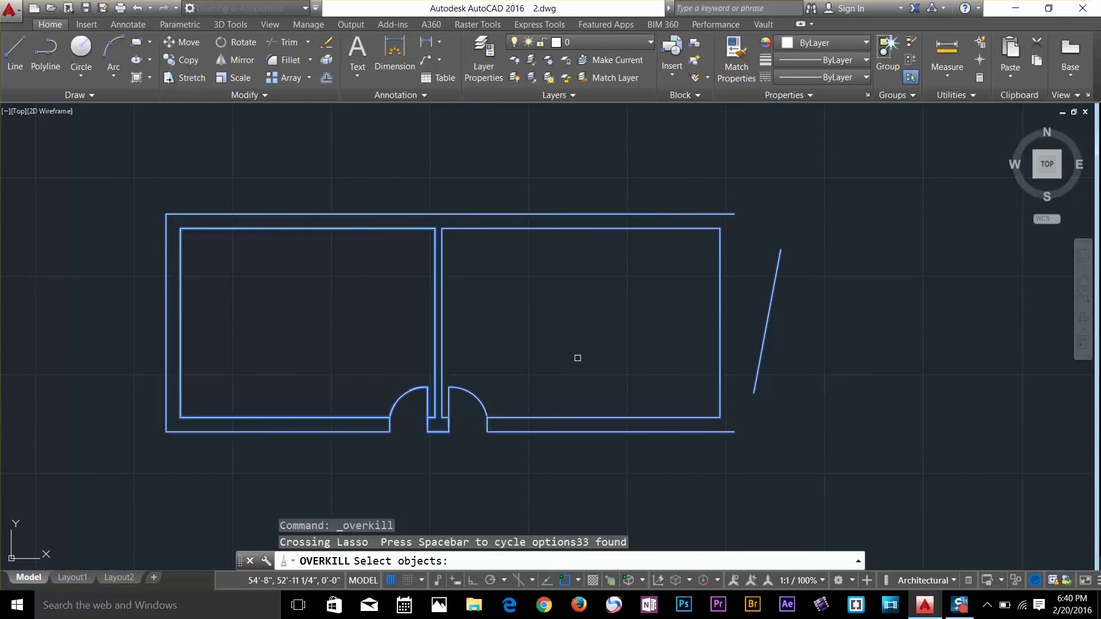
key(Return)
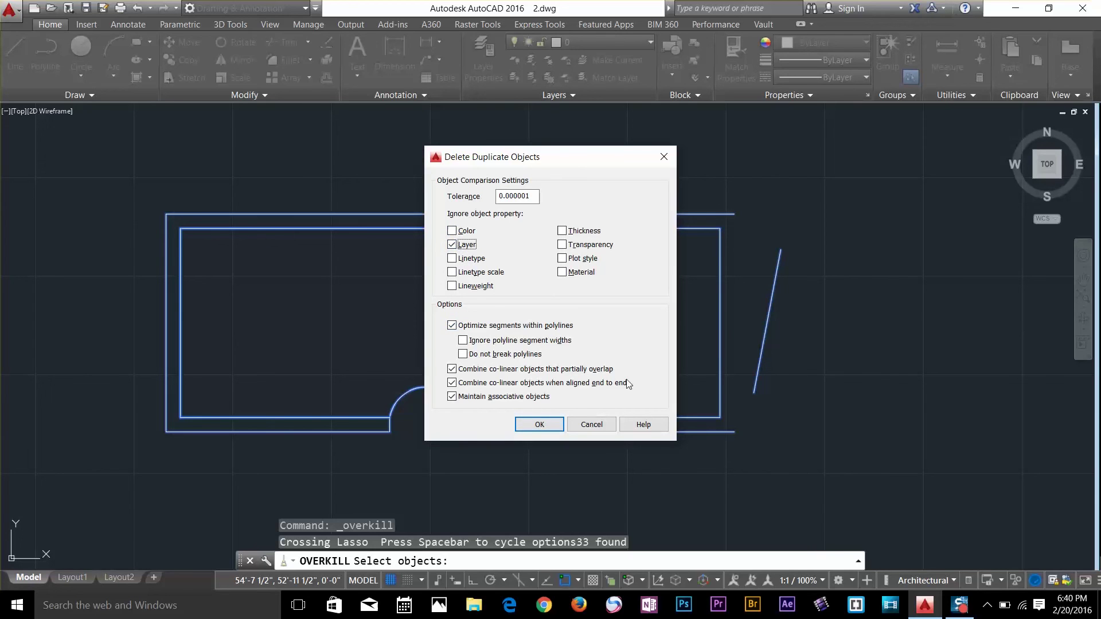
click(540, 425)
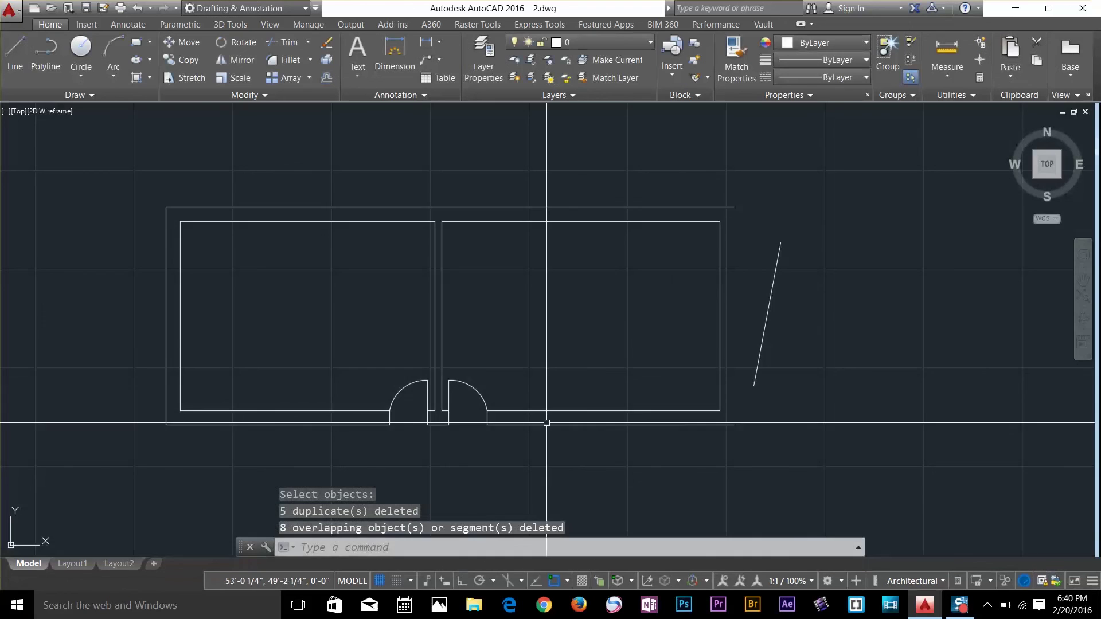
Step: Inspect the cleaned linework around the doors and dividing wall, selecting a wall line to check for remaining duplicates
scroll(437, 420, up, 10)
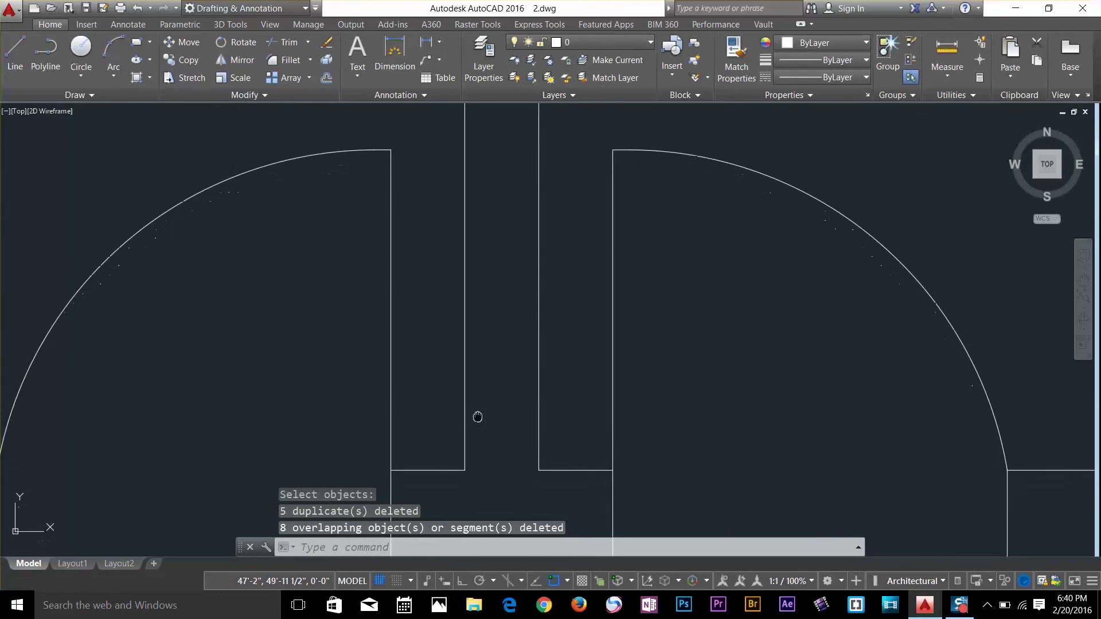
key(Escape)
click(531, 318)
key(Escape)
scroll(493, 358, down, 5)
scroll(356, 121, up, 8)
scroll(568, 287, down, 6)
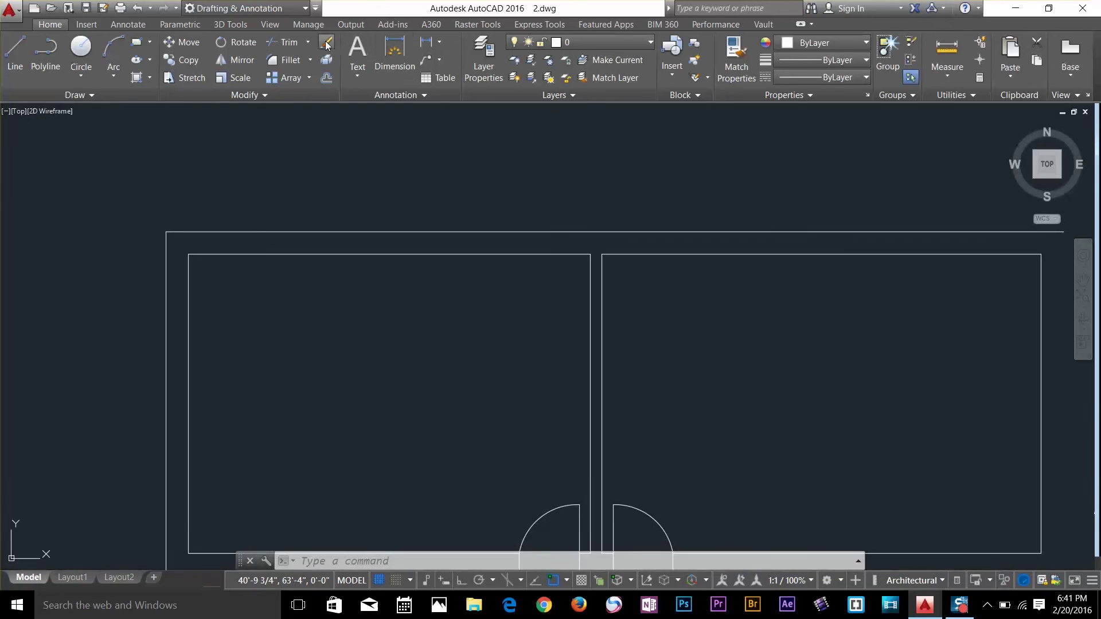
Step: Erase the inner top line of the left room
click(326, 42)
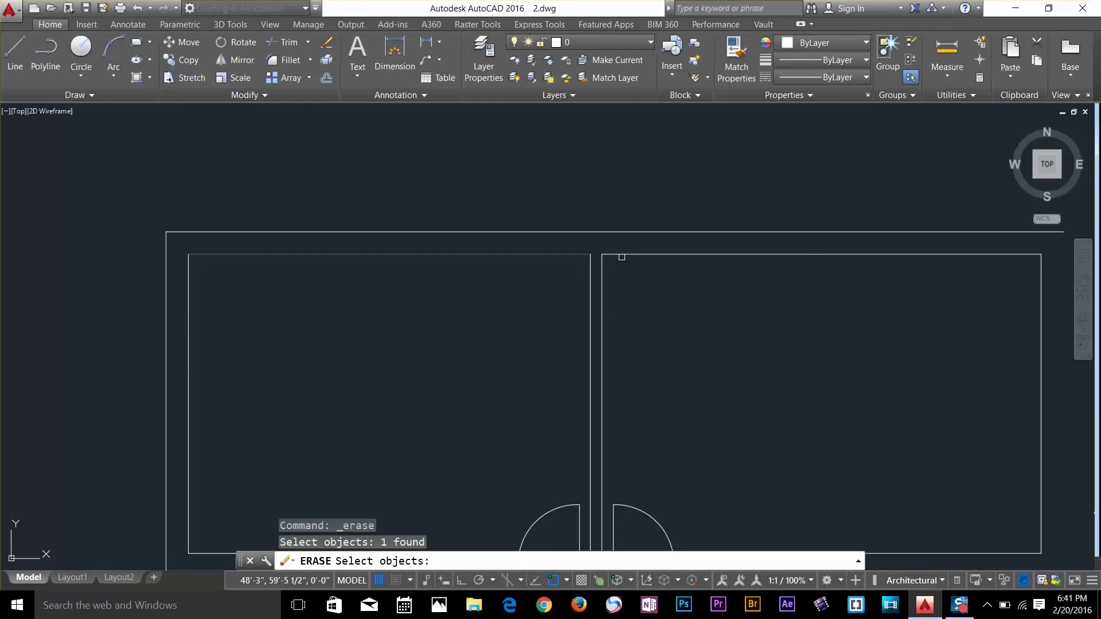
scroll(345, 229, down, 4)
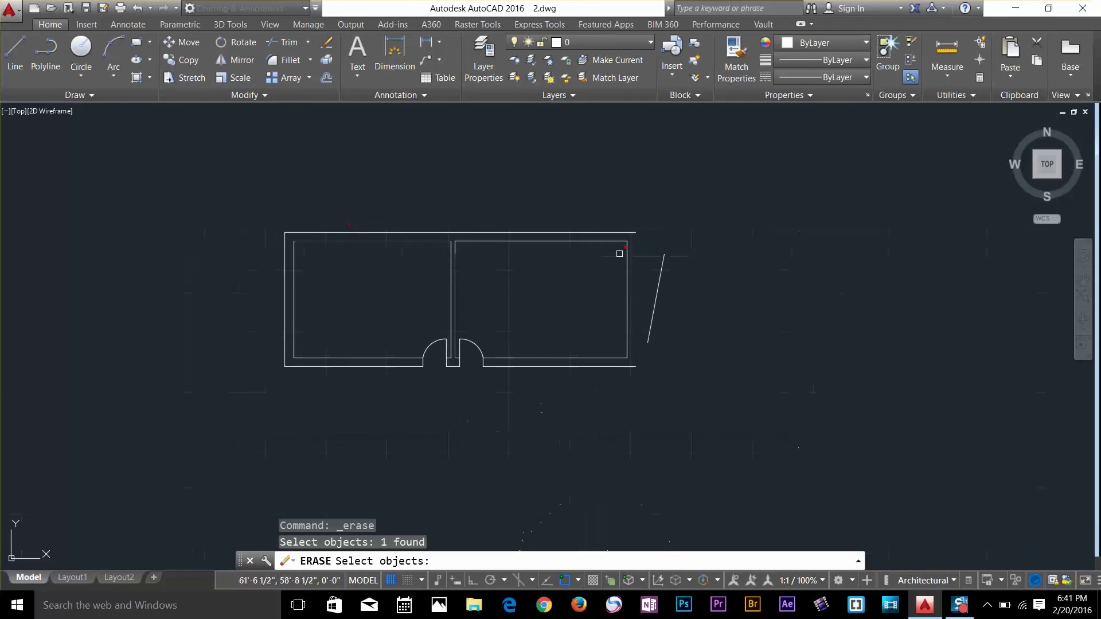
scroll(507, 271, up, 3)
scroll(494, 273, down, 2)
click(494, 273)
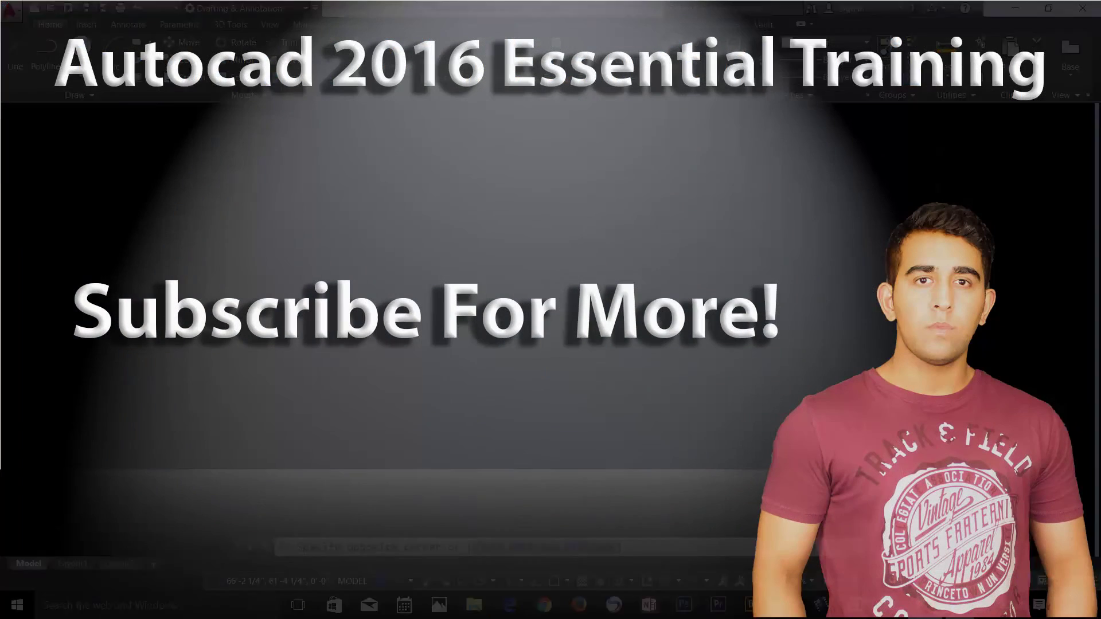